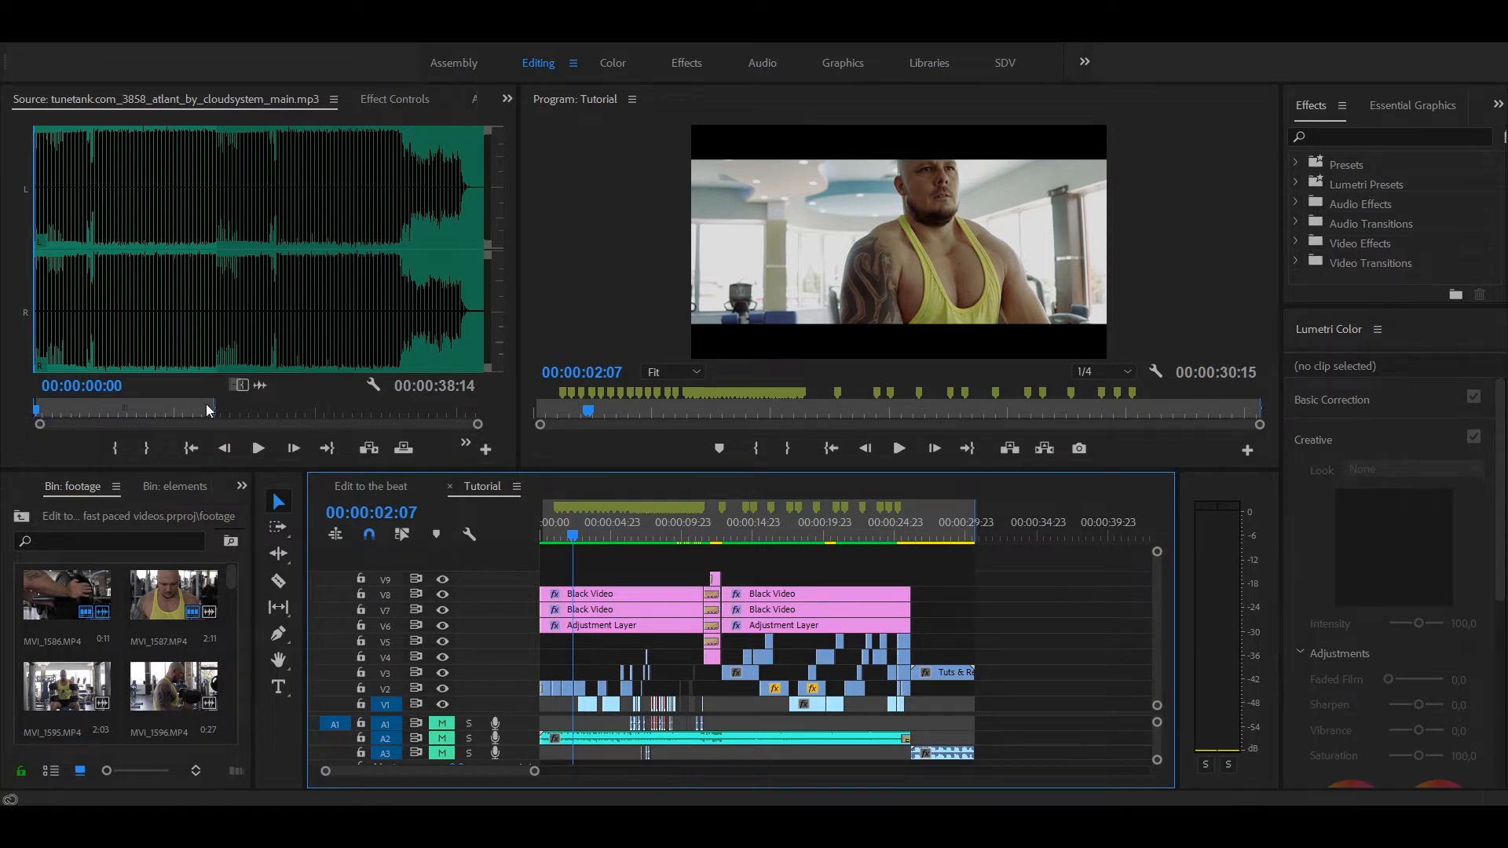
# Play the opening of the tunetank.com_3858_atlant_by_cloudsystem_main.mp3 track in the source monitor and stop it after the build-up
pyautogui.click(259, 449)
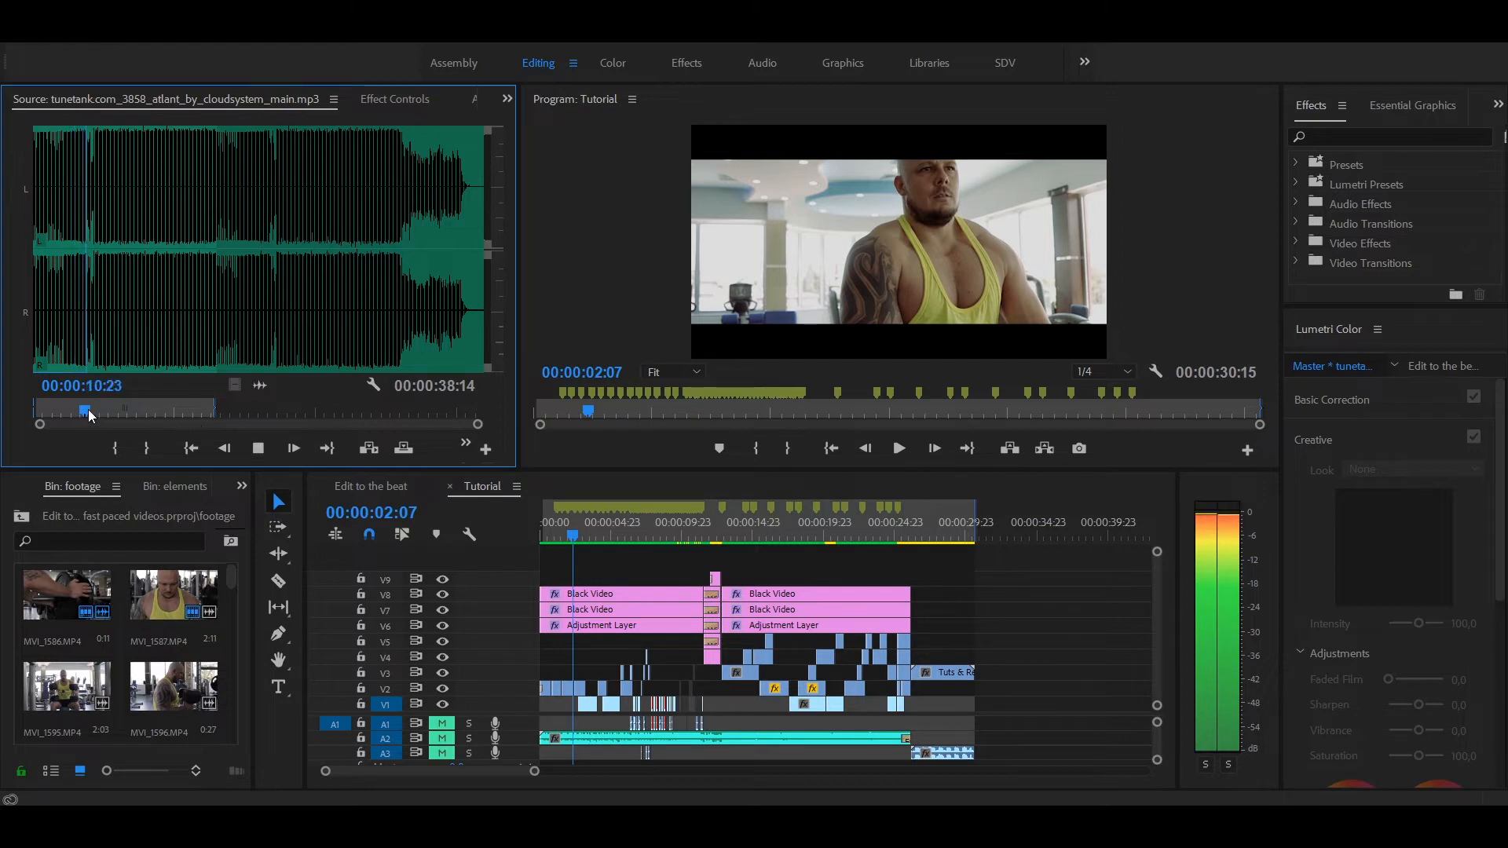
pyautogui.click(258, 447)
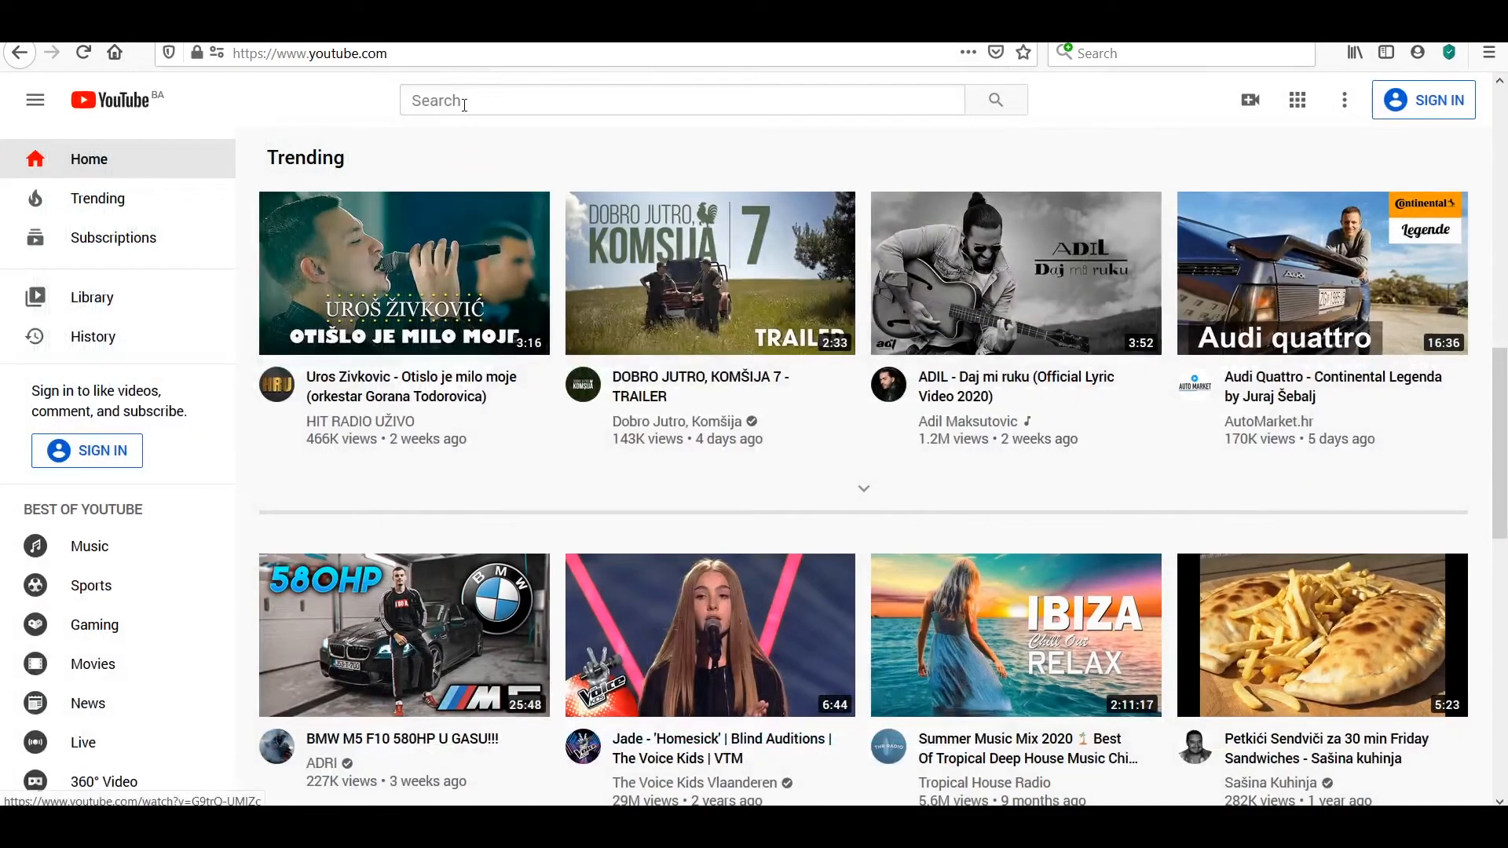
# Switch to YouTube in the browser, search for the creator's channel by name, and look through its uploaded videos
pyautogui.click(463, 99)
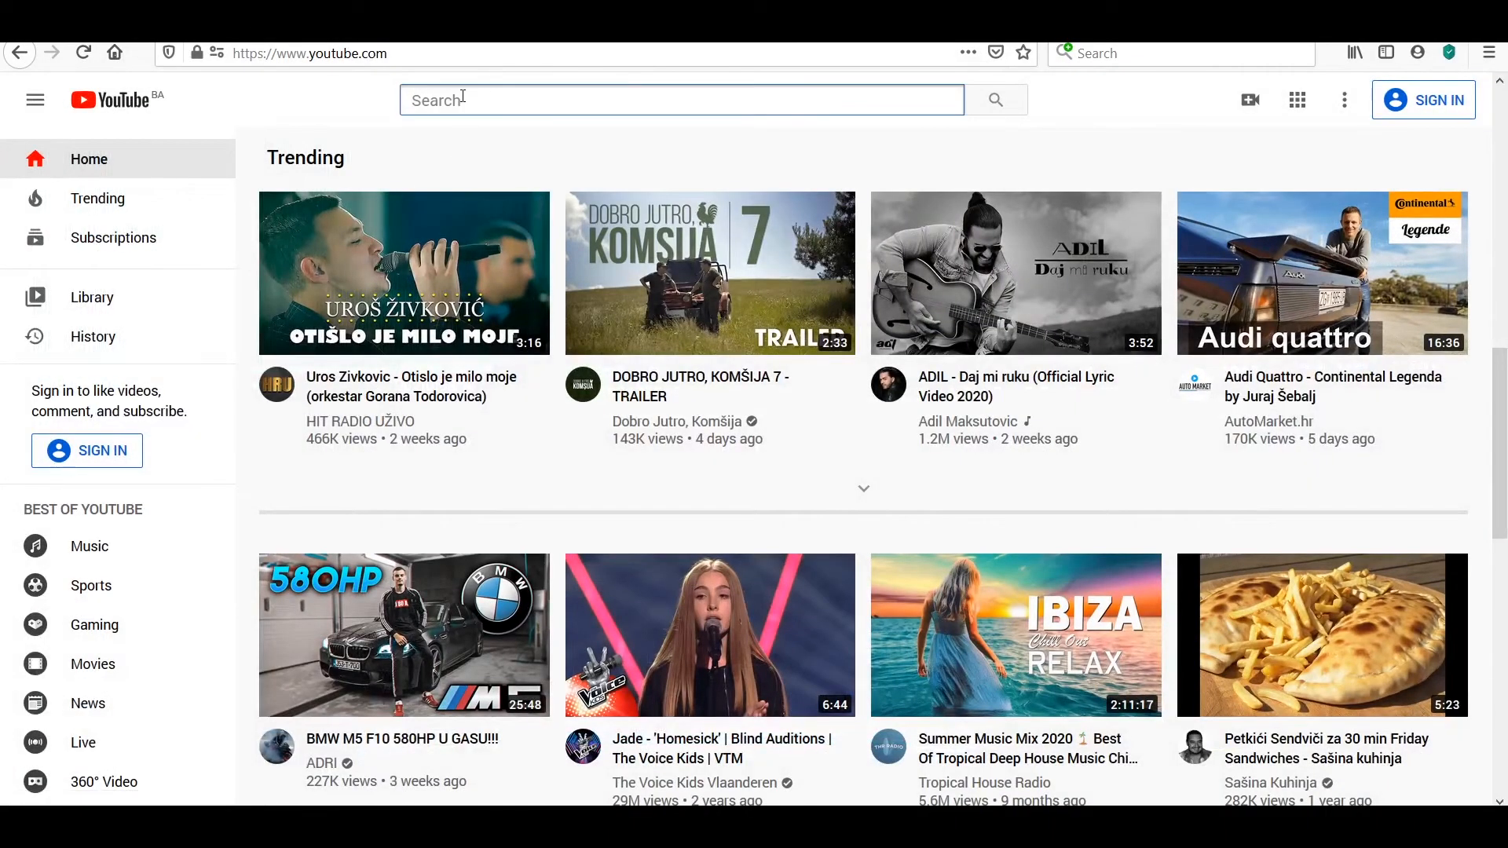
pyautogui.write('enisa adrovic')
pyautogui.press('Return')
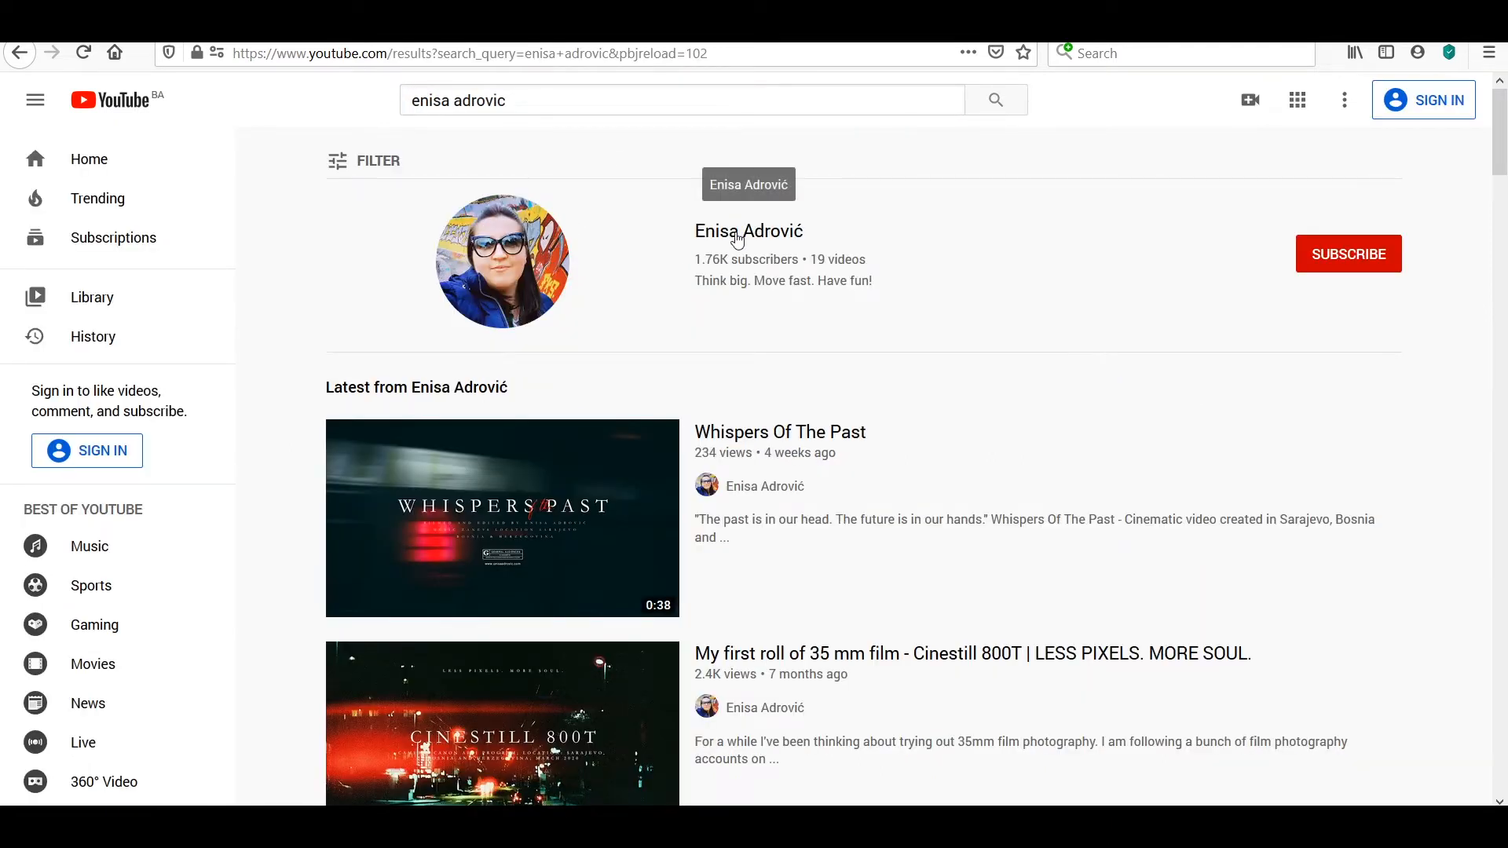
pyautogui.click(548, 268)
pyautogui.click(495, 455)
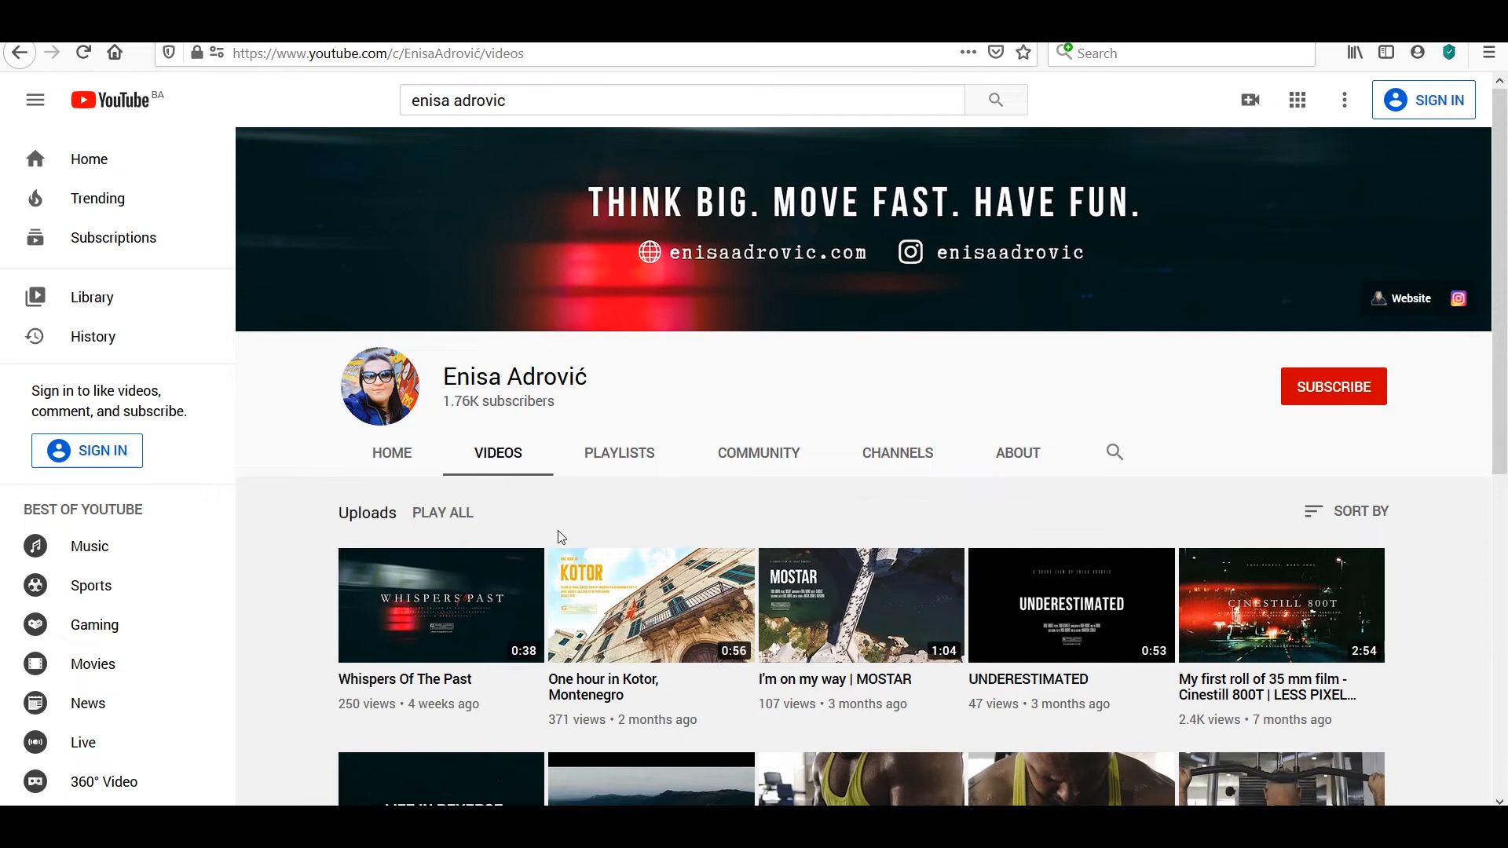
pyautogui.scroll(-4, 895, 500)
pyautogui.scroll(1, 895, 500)
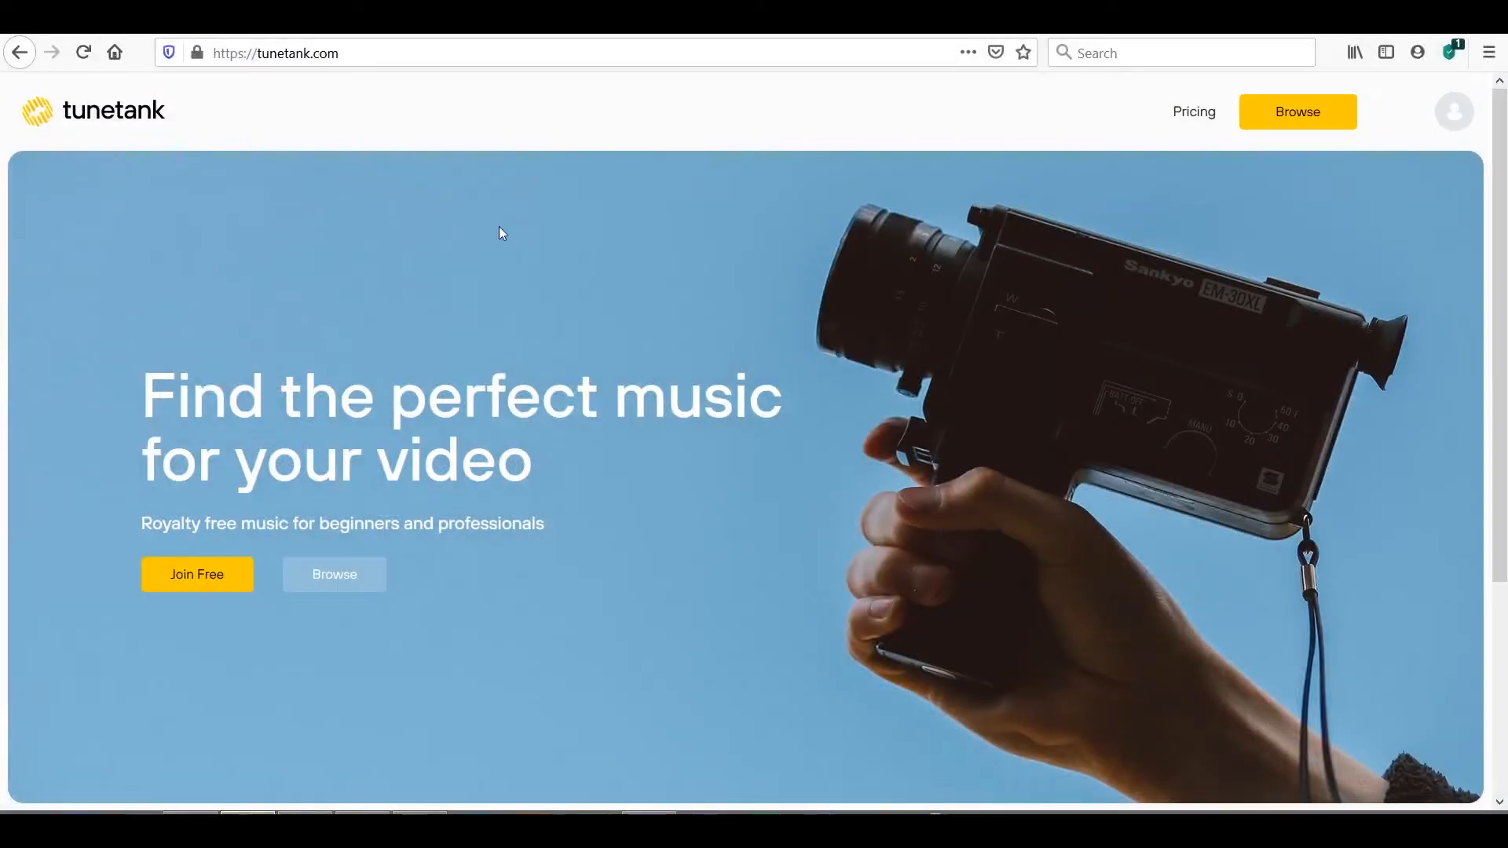
# Look over the Tunetank home page, then open its music catalog and examine the categories, popular tracks and genres
pyautogui.scroll(-4, 808, 531)
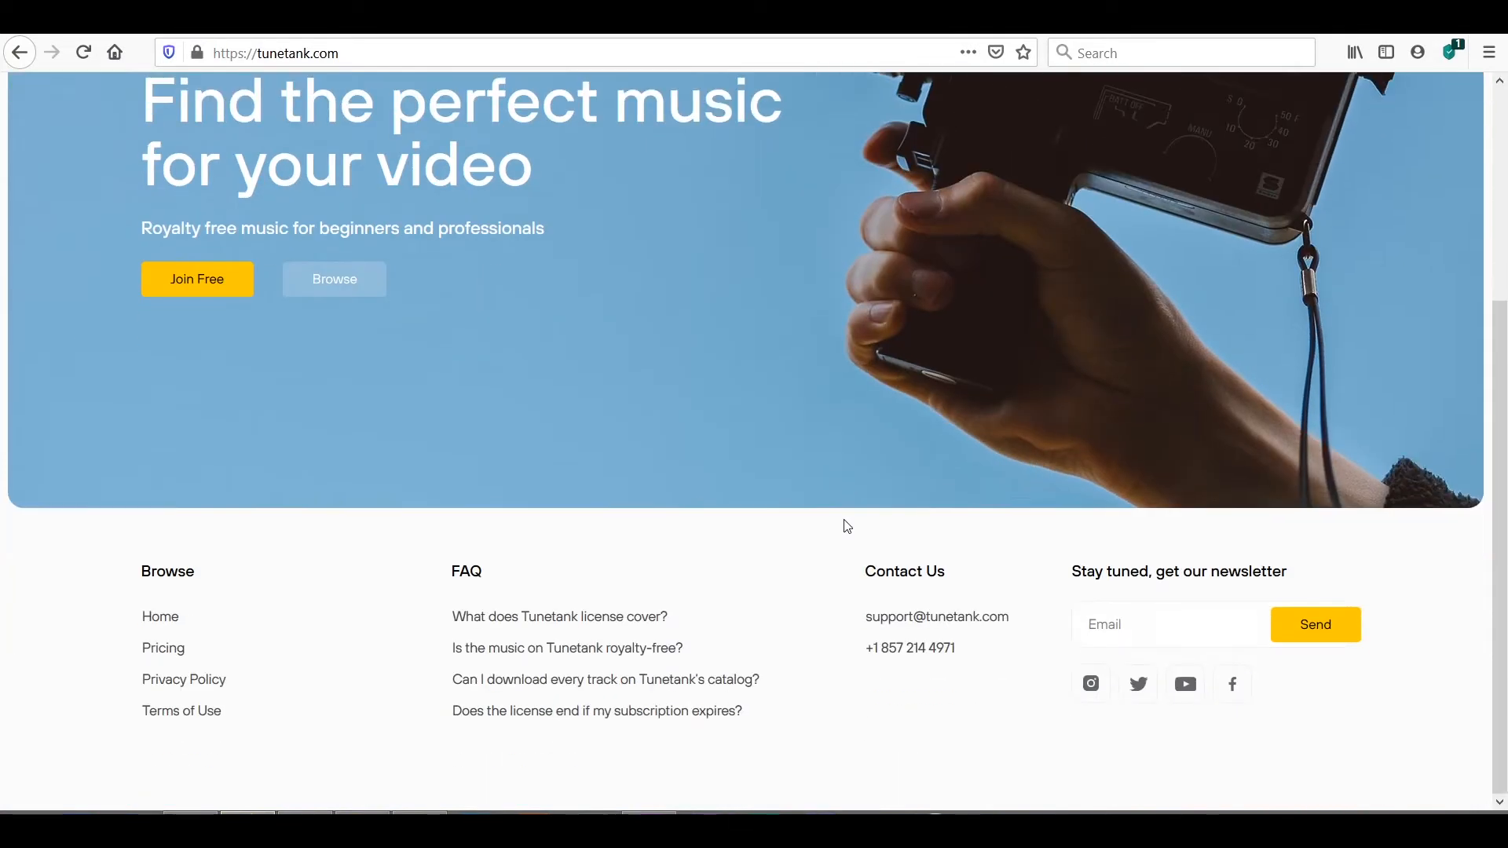
pyautogui.scroll(4, 838, 518)
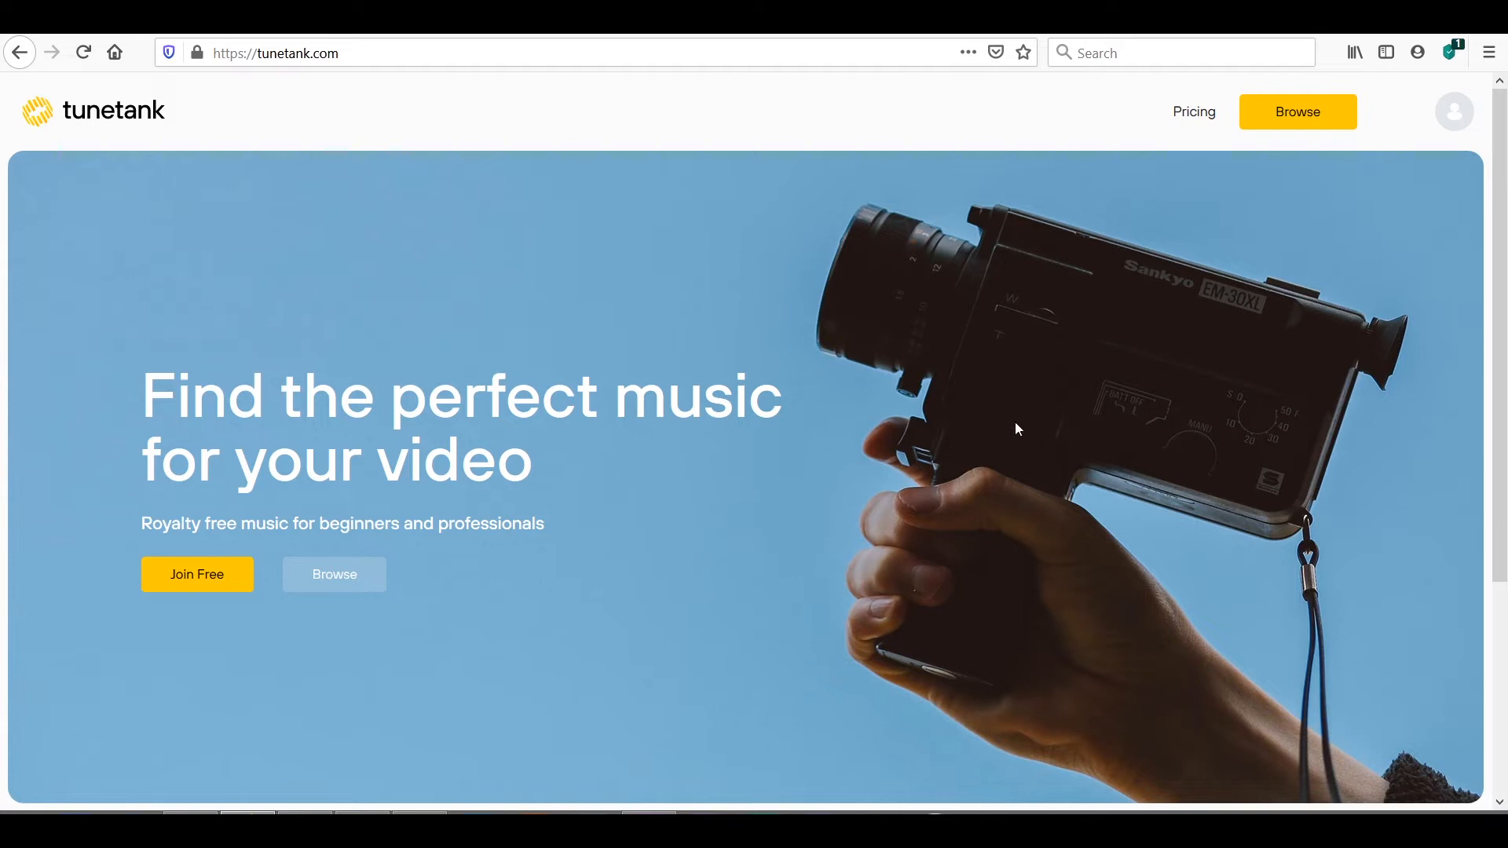
pyautogui.click(1297, 120)
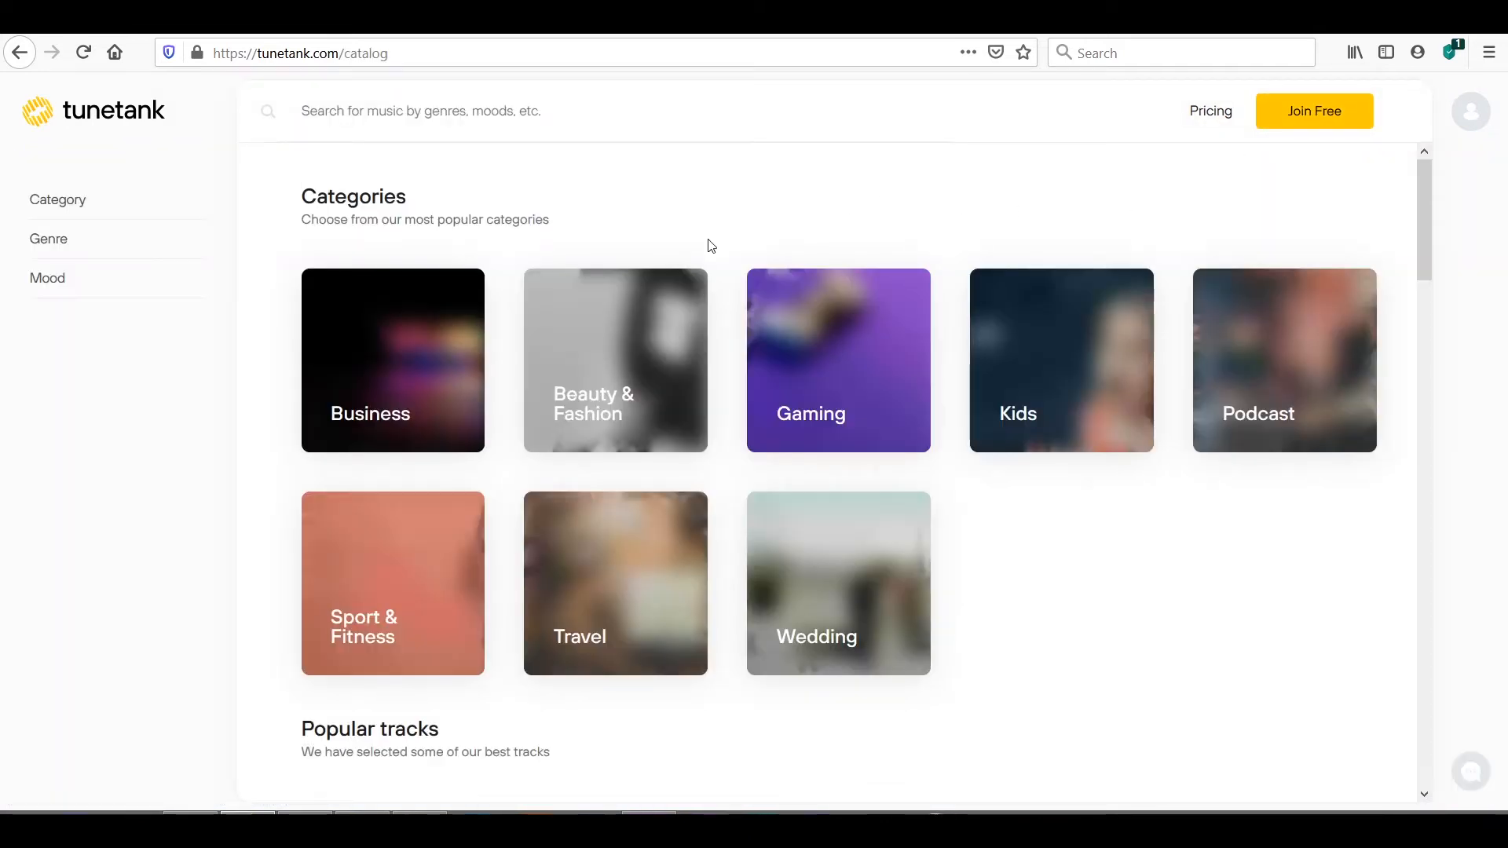
pyautogui.scroll(-12, 720, 333)
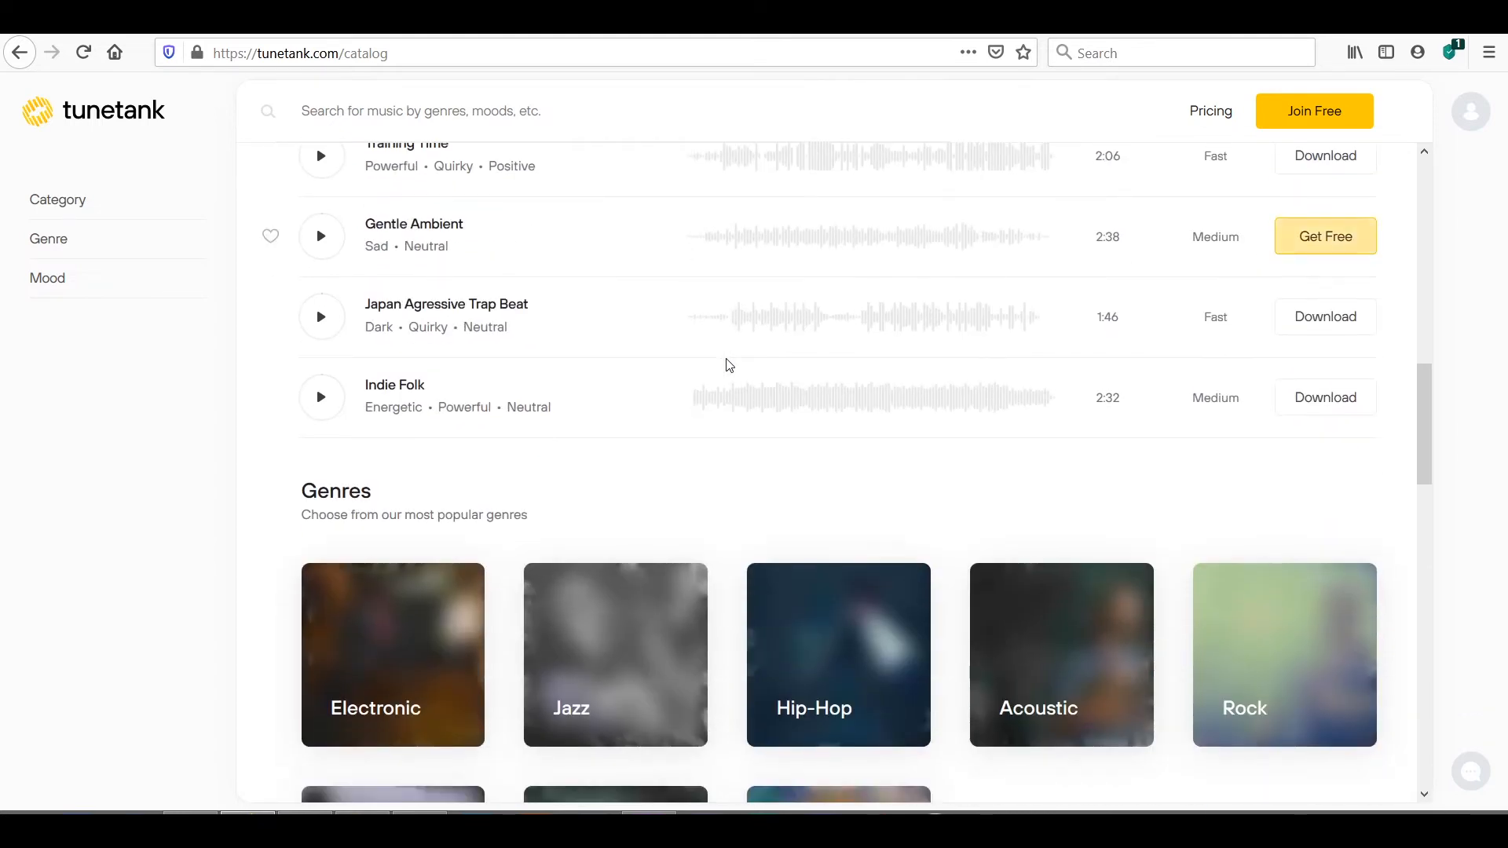
pyautogui.scroll(-2, 729, 365)
pyautogui.scroll(12, 729, 369)
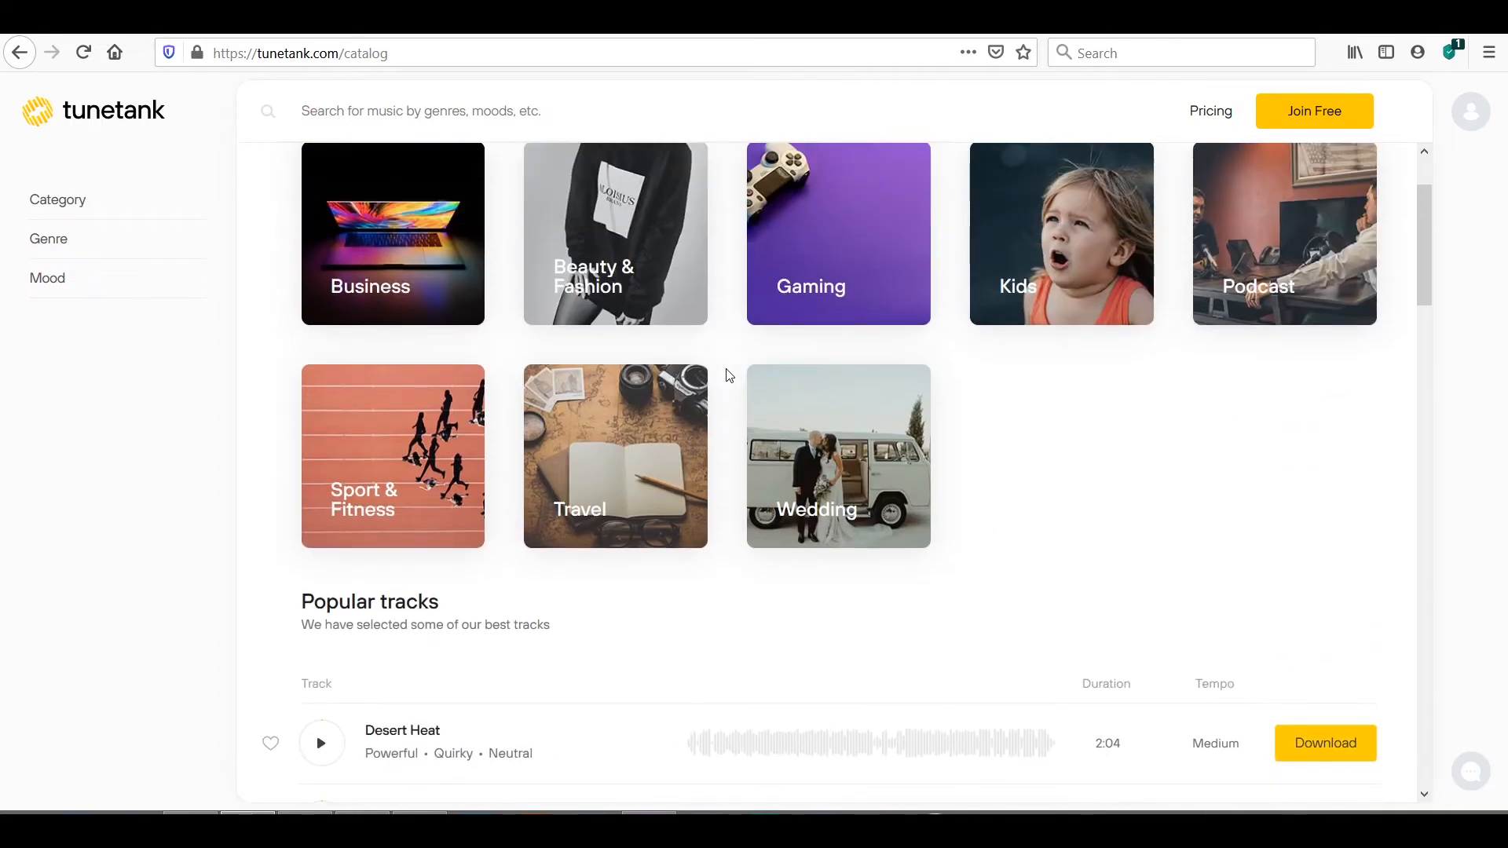
pyautogui.scroll(-4, 729, 375)
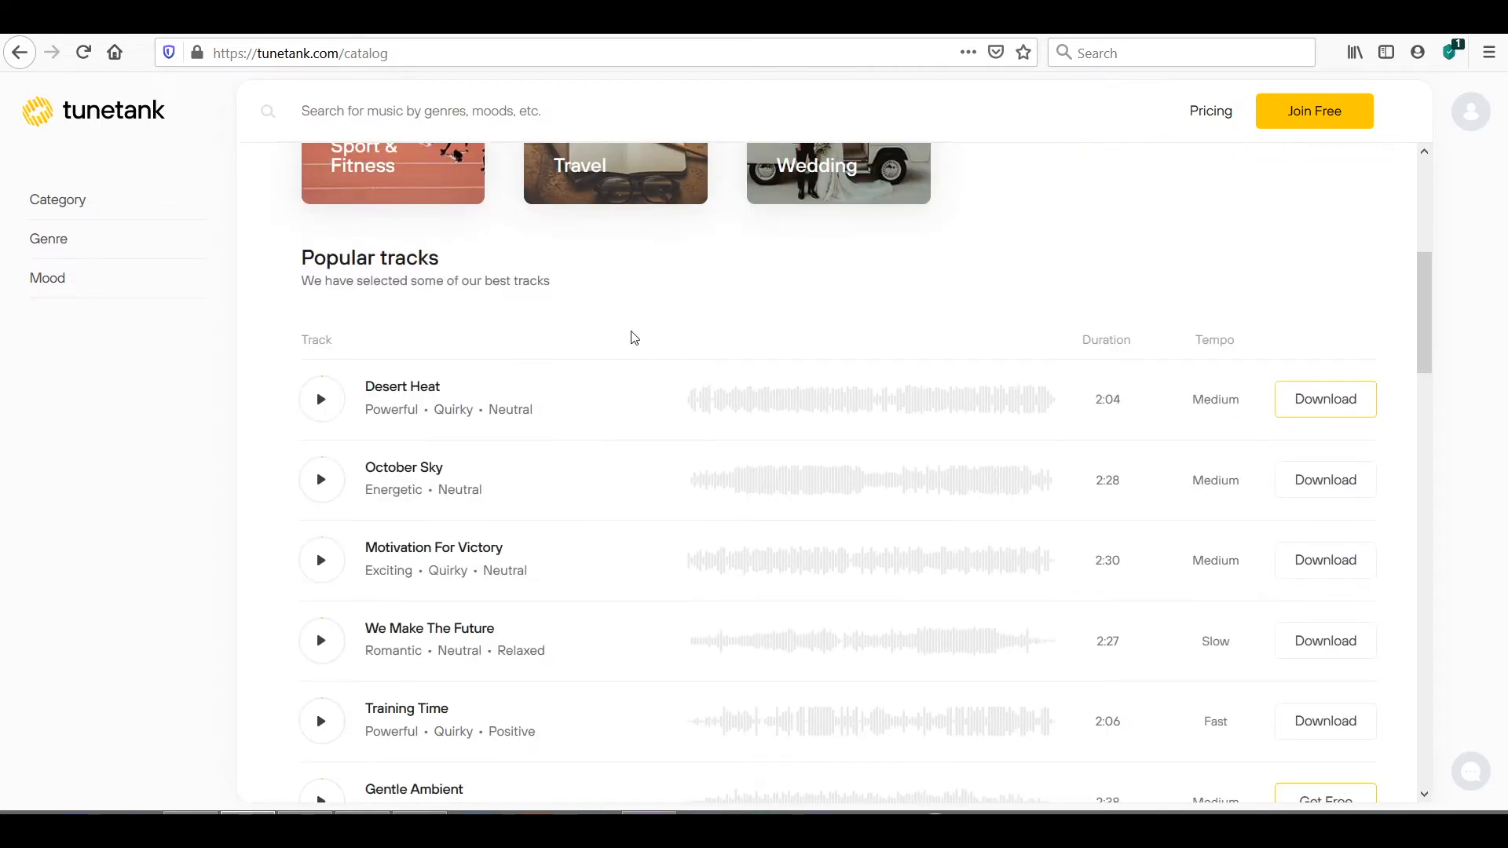
pyautogui.scroll(-3, 270, 497)
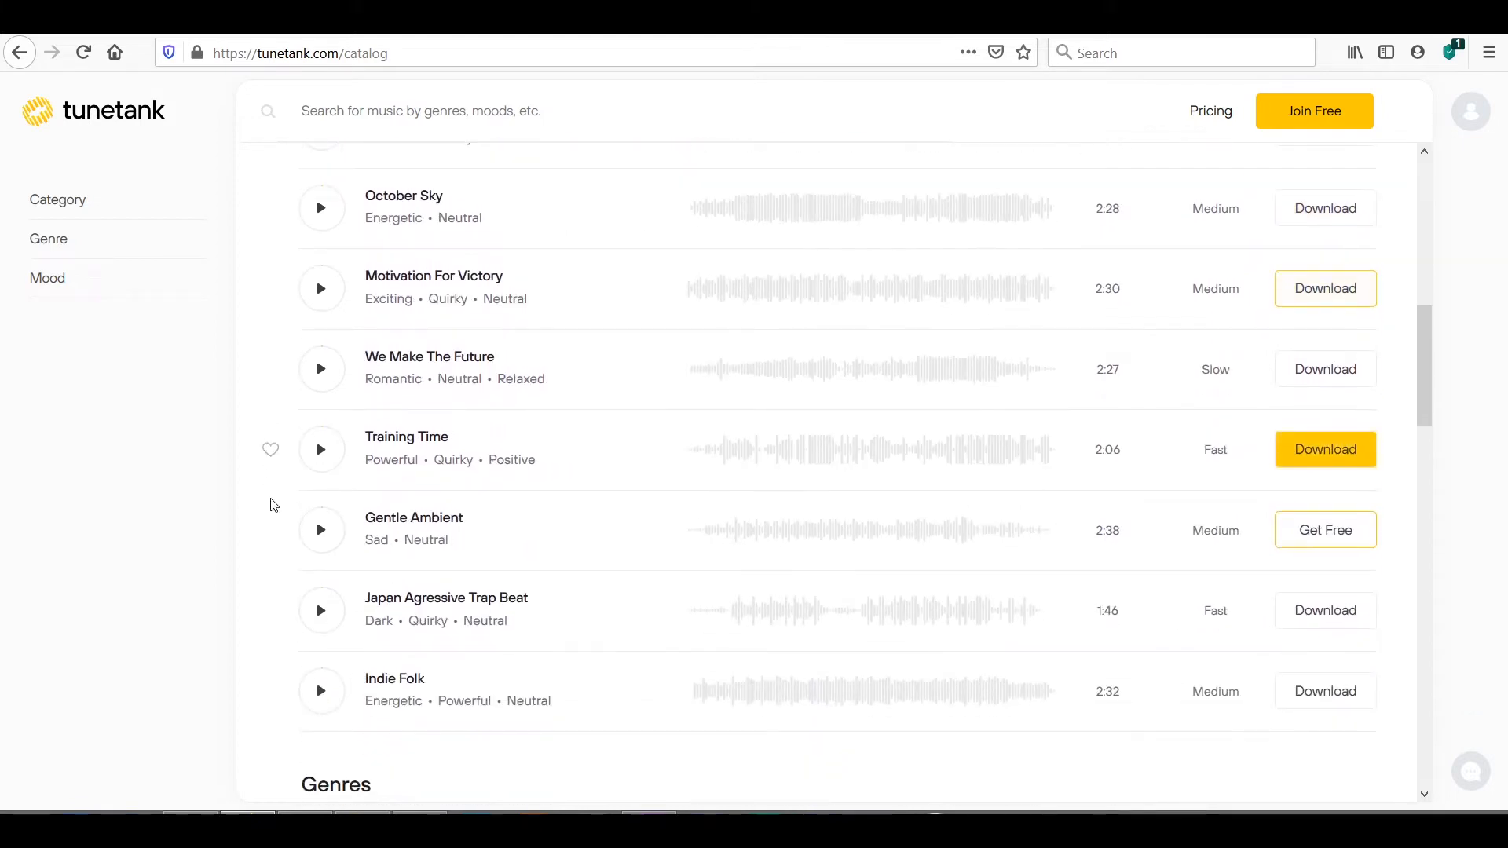
pyautogui.scroll(6, 271, 381)
pyautogui.scroll(-6, 270, 381)
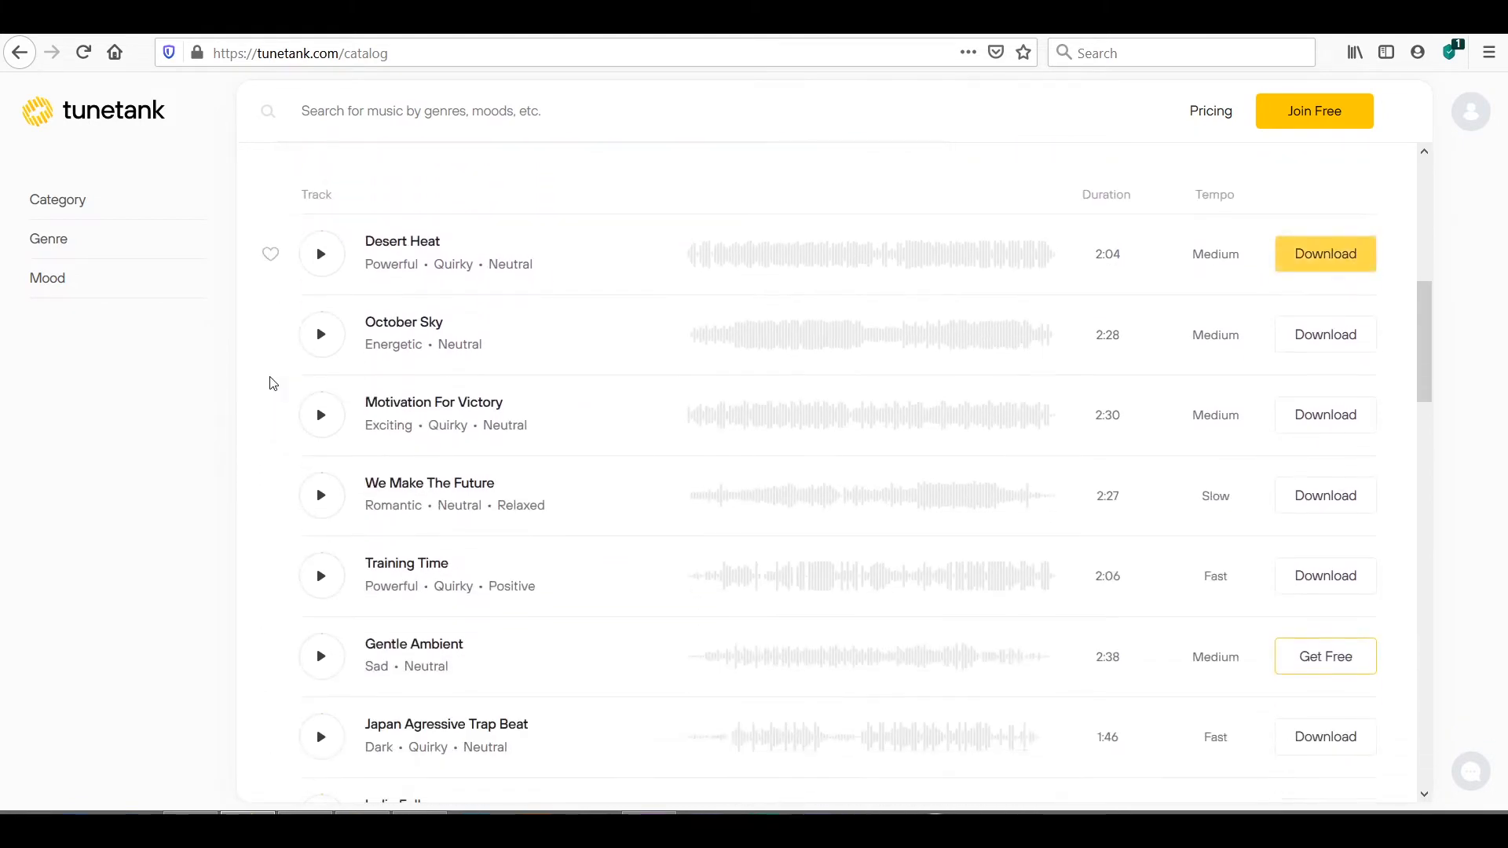
pyautogui.scroll(-2, 271, 381)
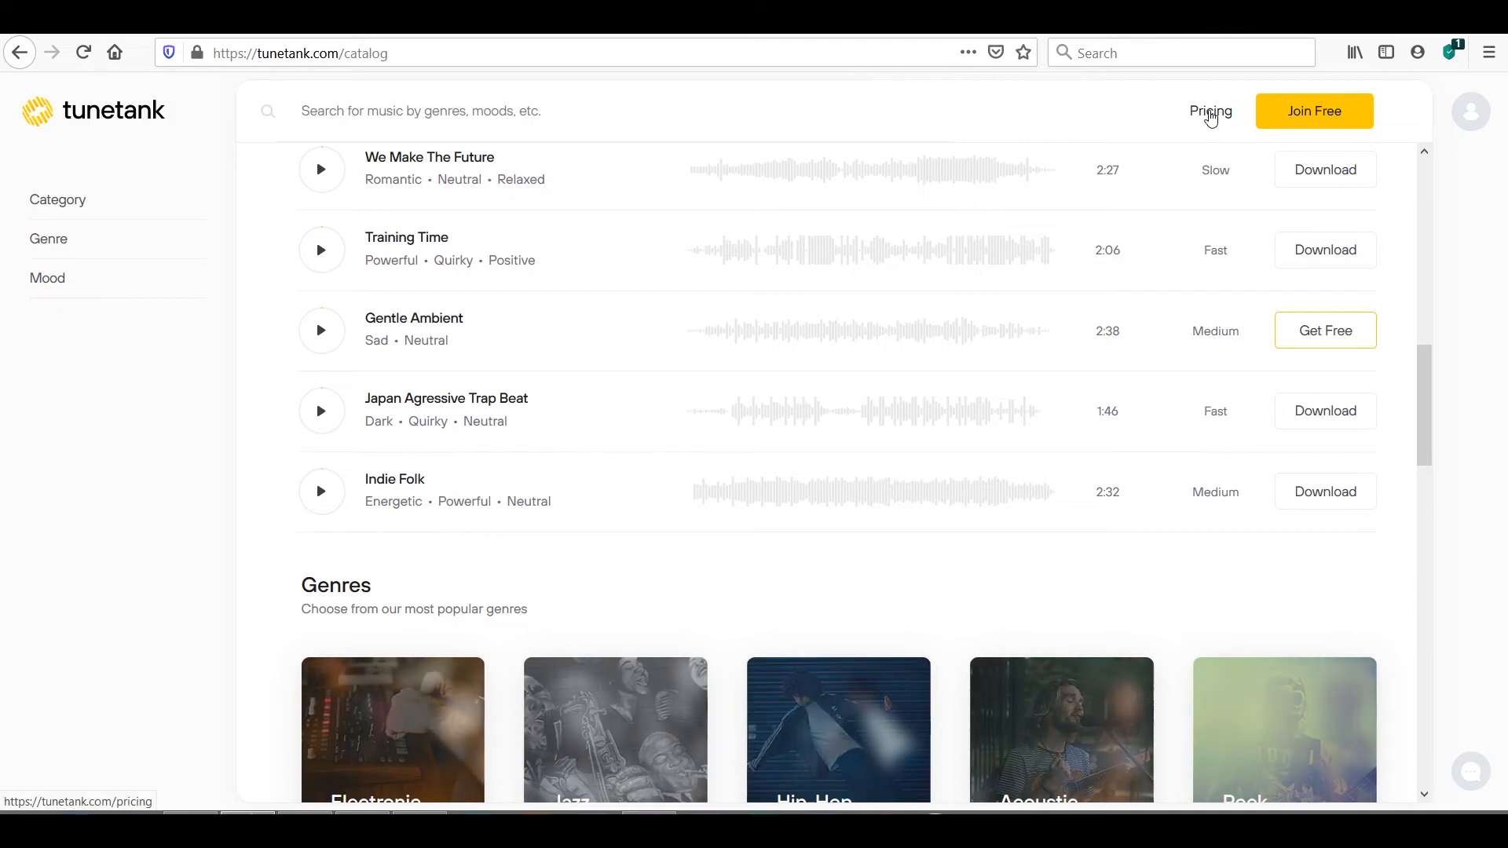
# Open Tunetank's pricing page and examine the Free, Unlimited and Single License plans and the frequently asked questions
pyautogui.click(1210, 113)
pyautogui.scroll(-2, 73, 471)
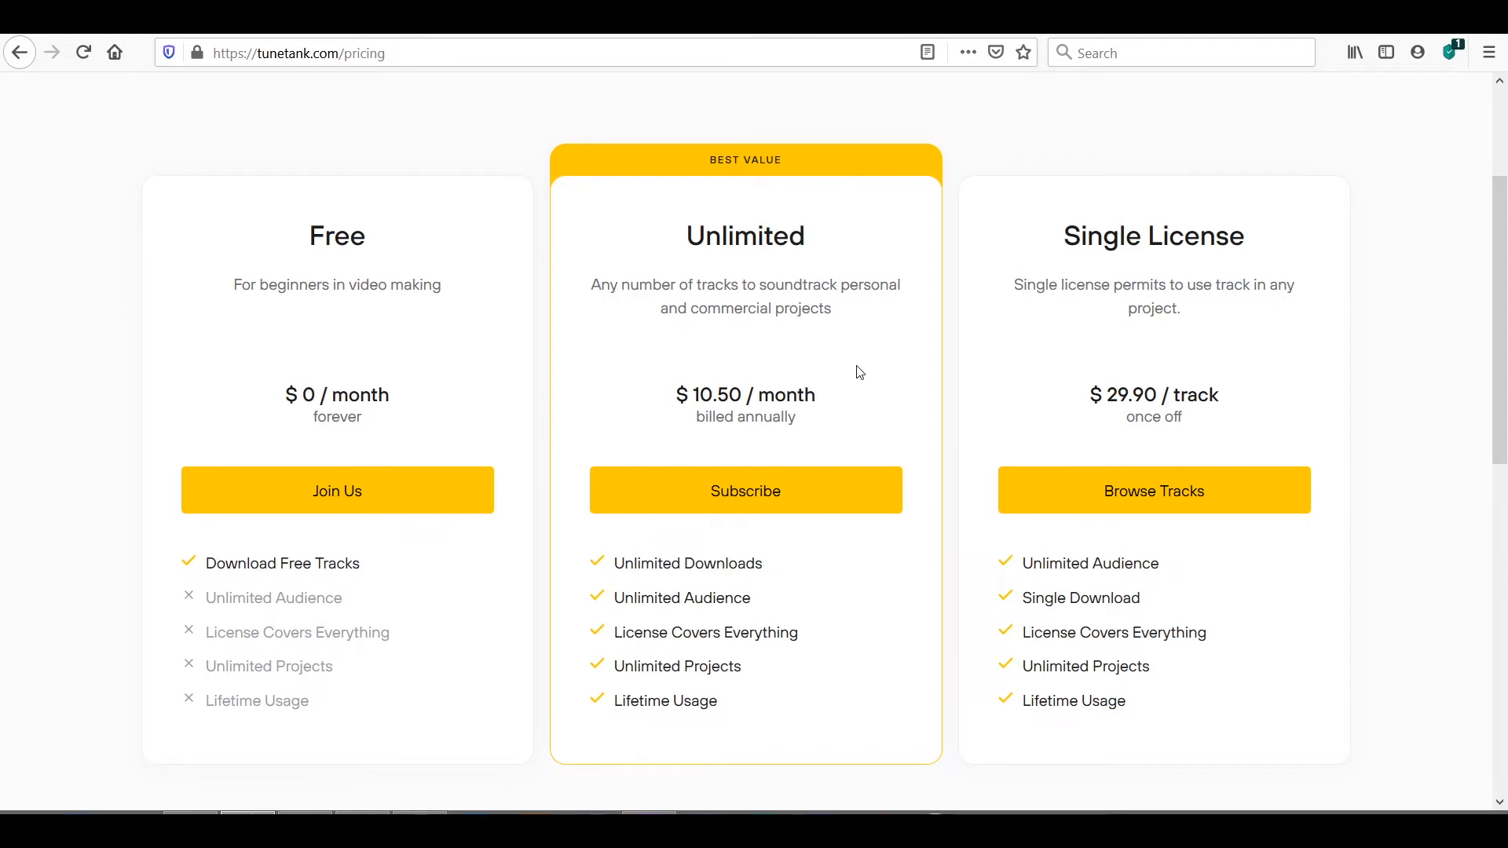
pyautogui.scroll(-2, 954, 398)
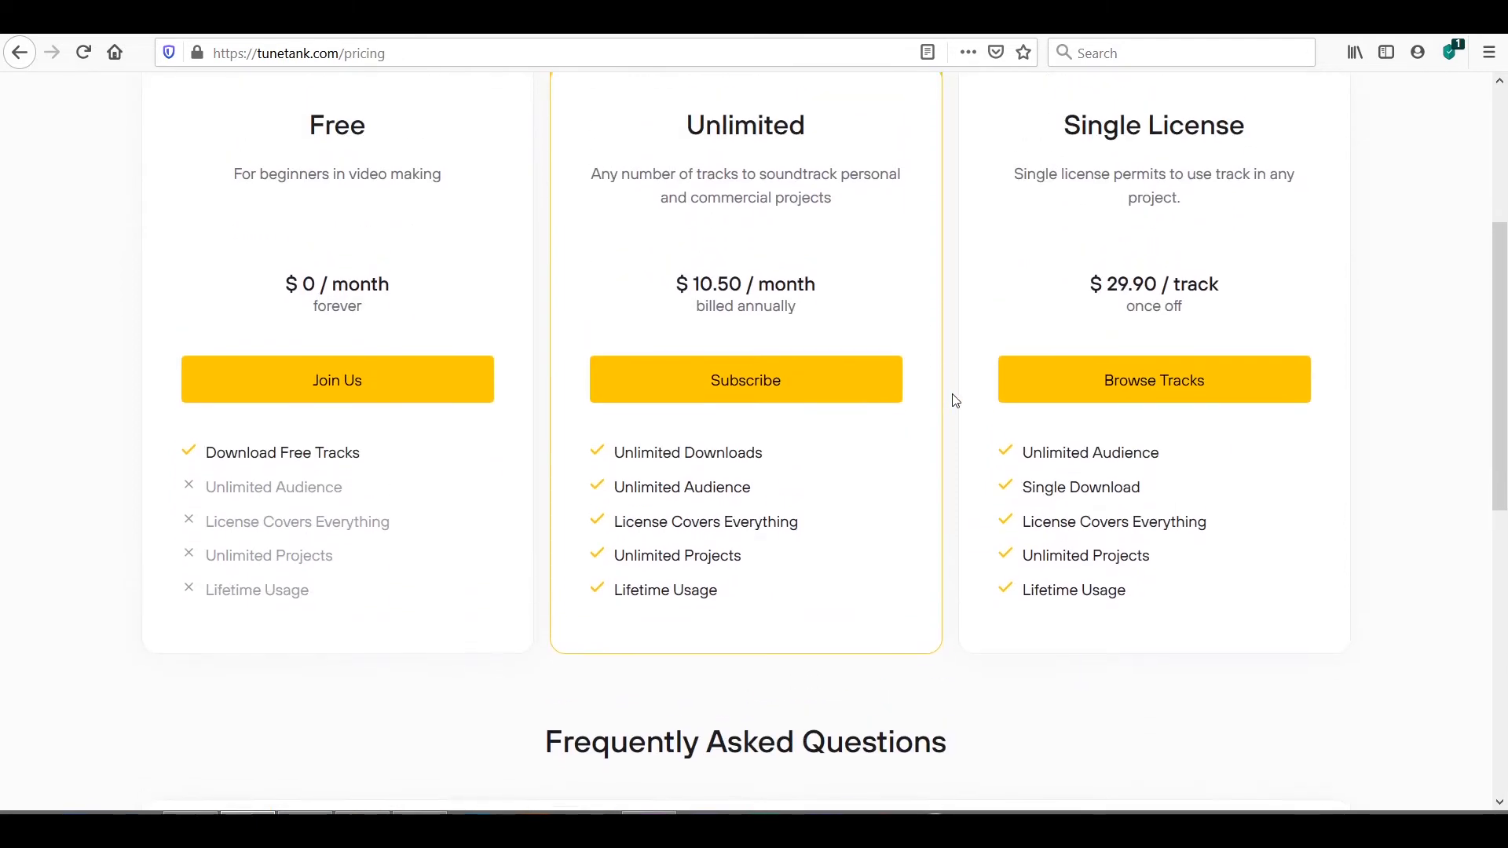
pyautogui.scroll(2, 949, 397)
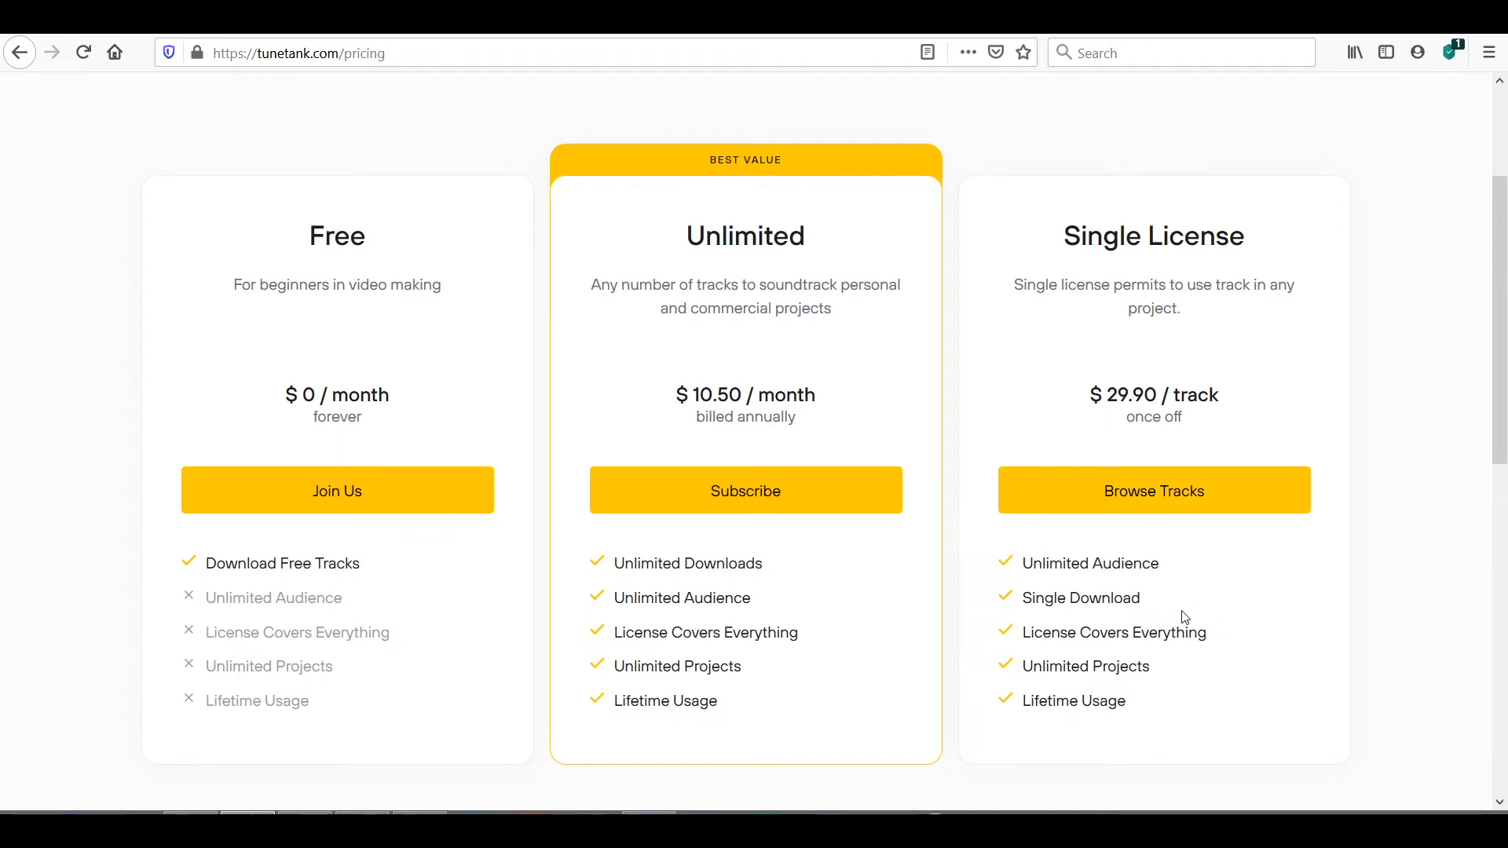
pyautogui.scroll(-1, 1185, 619)
pyautogui.scroll(-5, 1178, 615)
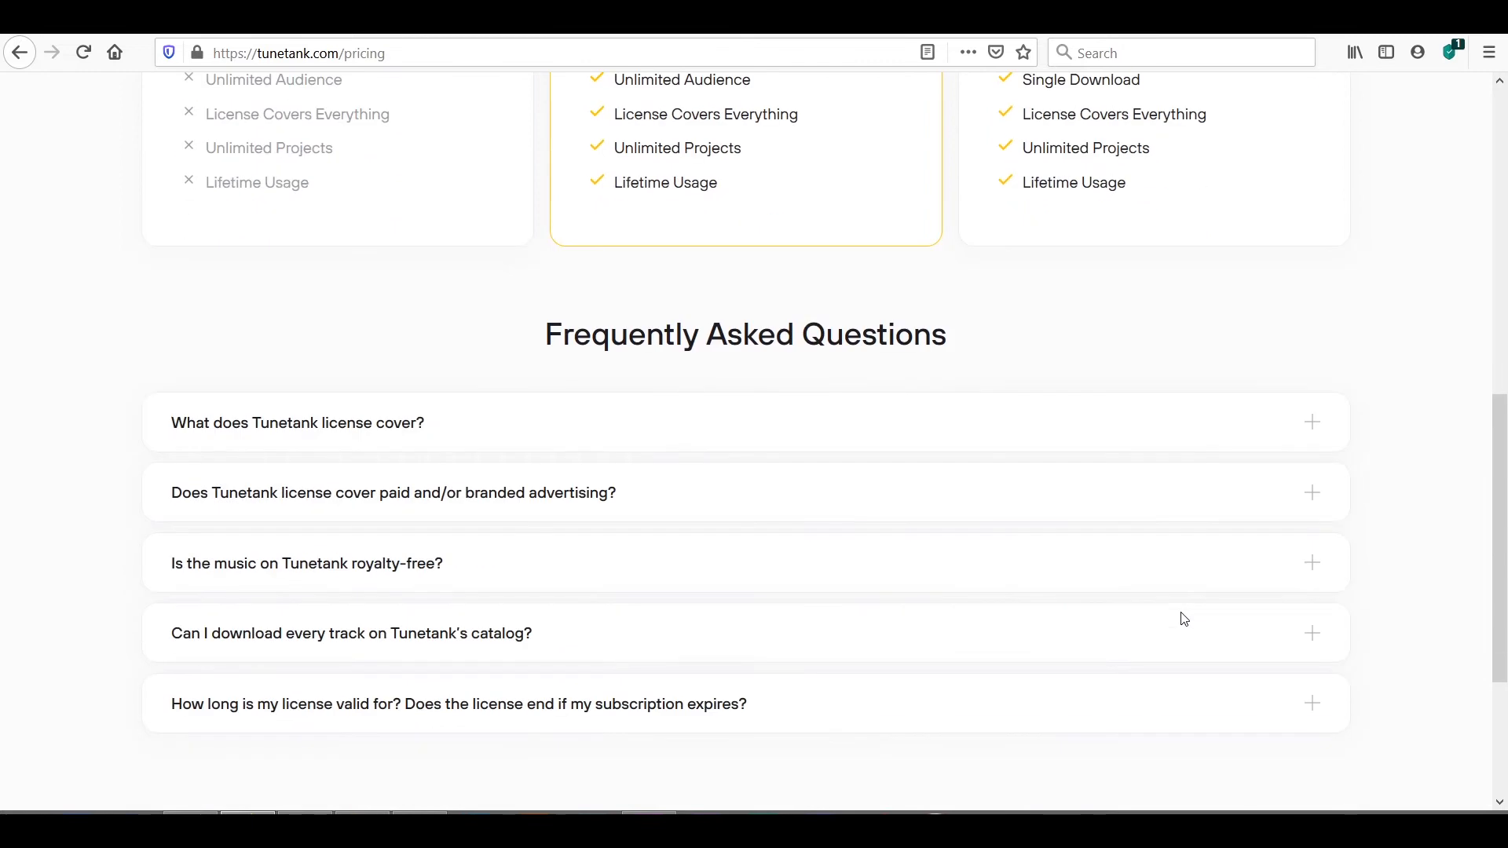
pyautogui.scroll(-1, 314, 676)
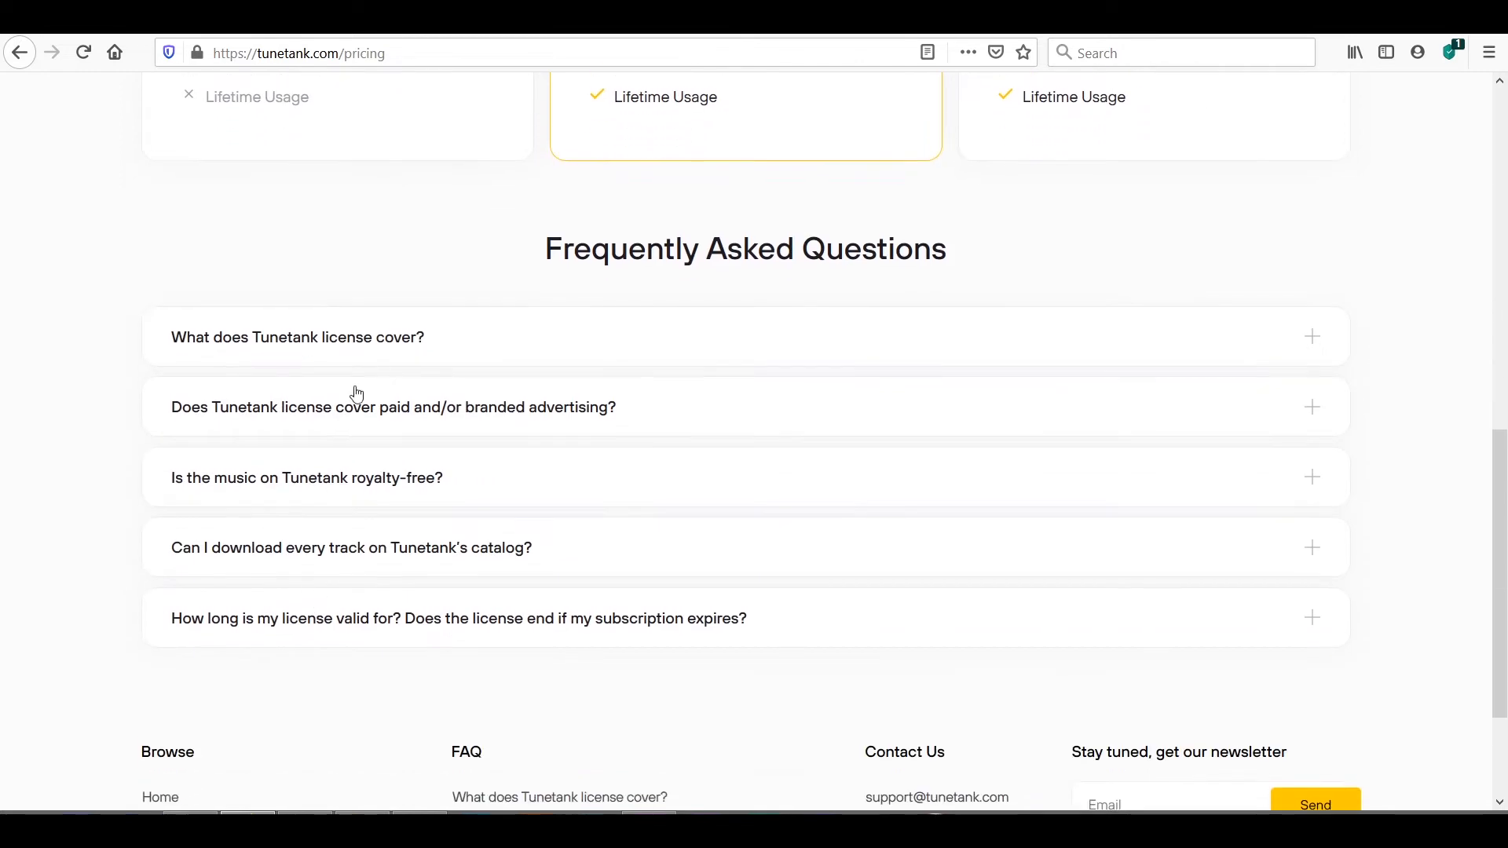
pyautogui.scroll(10, 1010, 236)
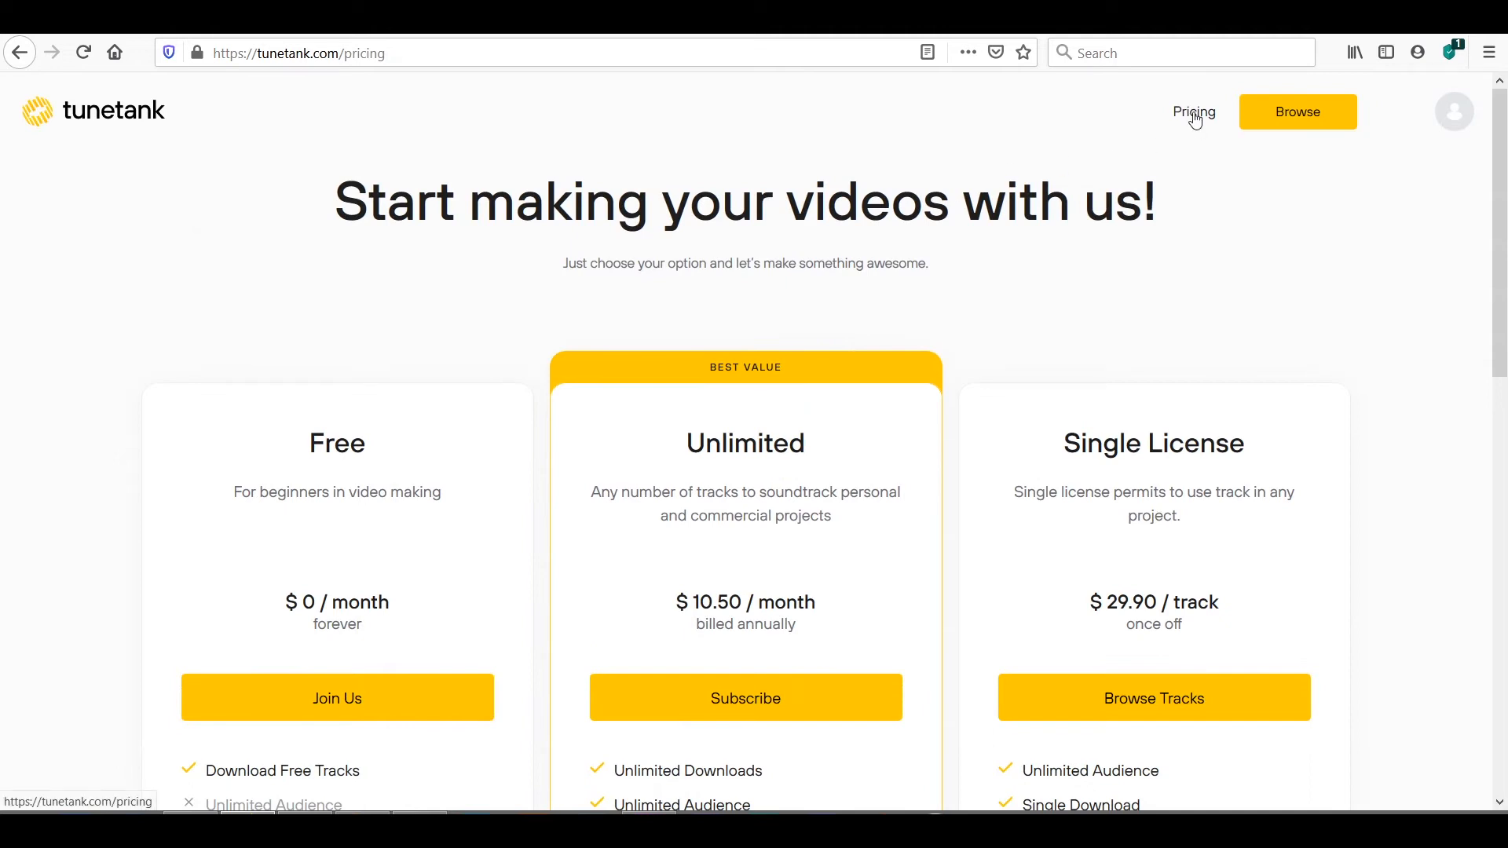
# Return to the Tunetank home page and look over it down to the footer
pyautogui.click(32, 117)
pyautogui.scroll(-4, 921, 490)
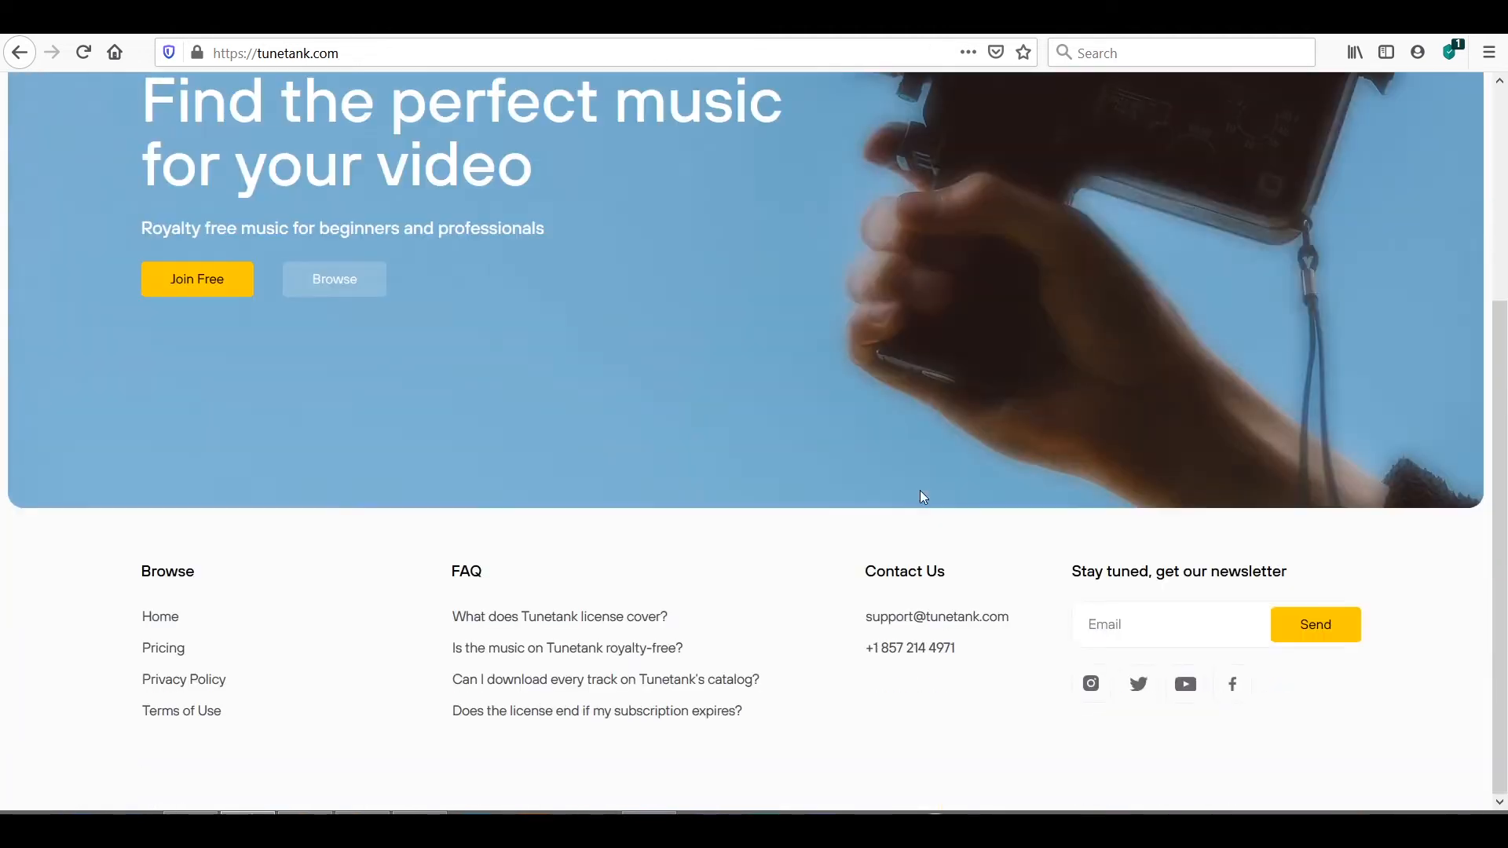
pyautogui.scroll(4, 801, 485)
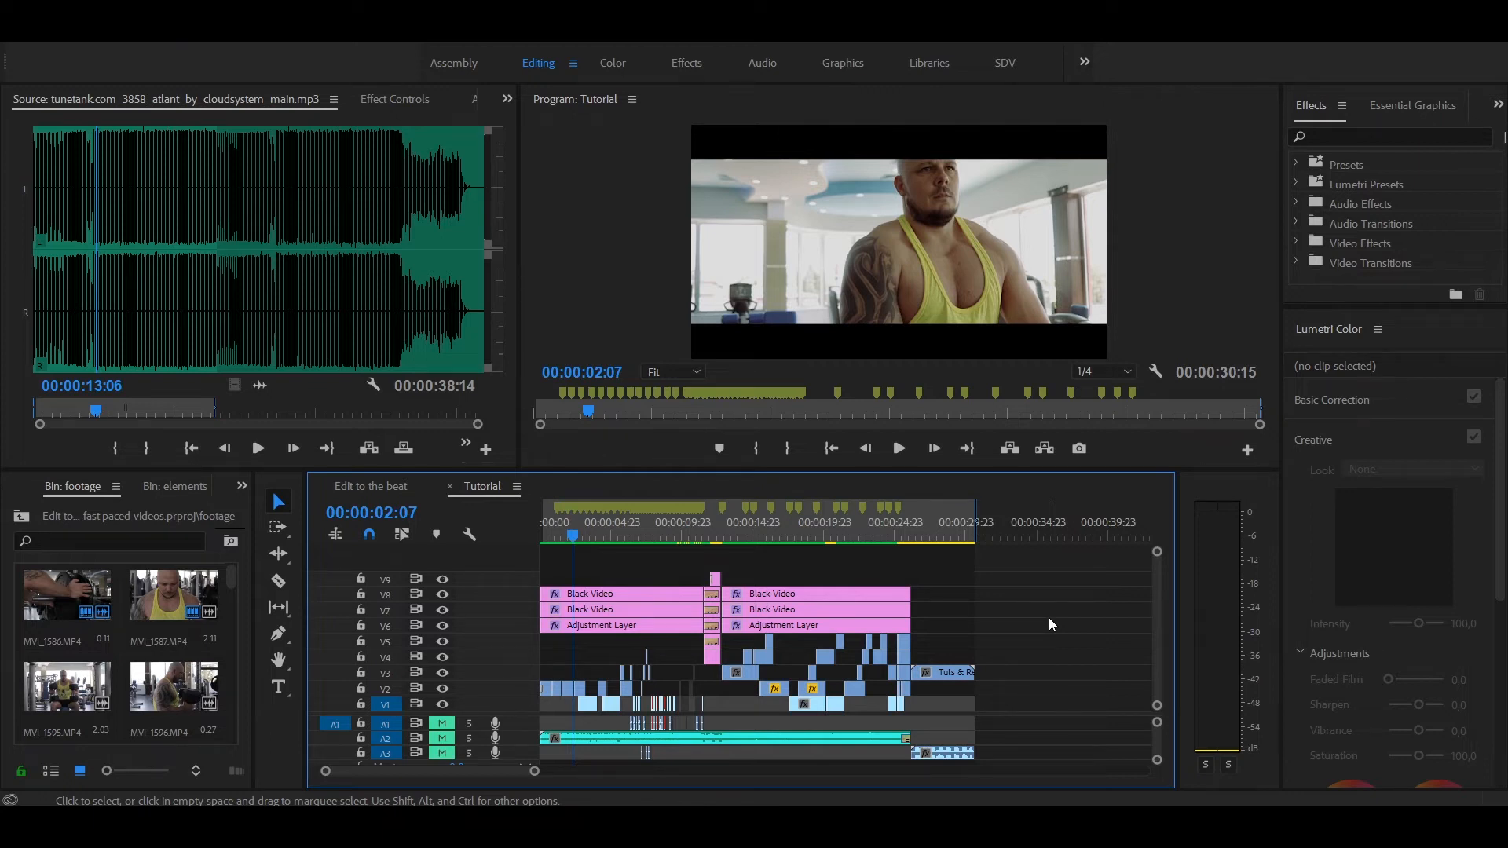
# Switch to Premiere Pro and scrub the start of the Tutorial sequence to examine its music clip, beat markers and cuts, ending at the sequence start
pyautogui.press('=')
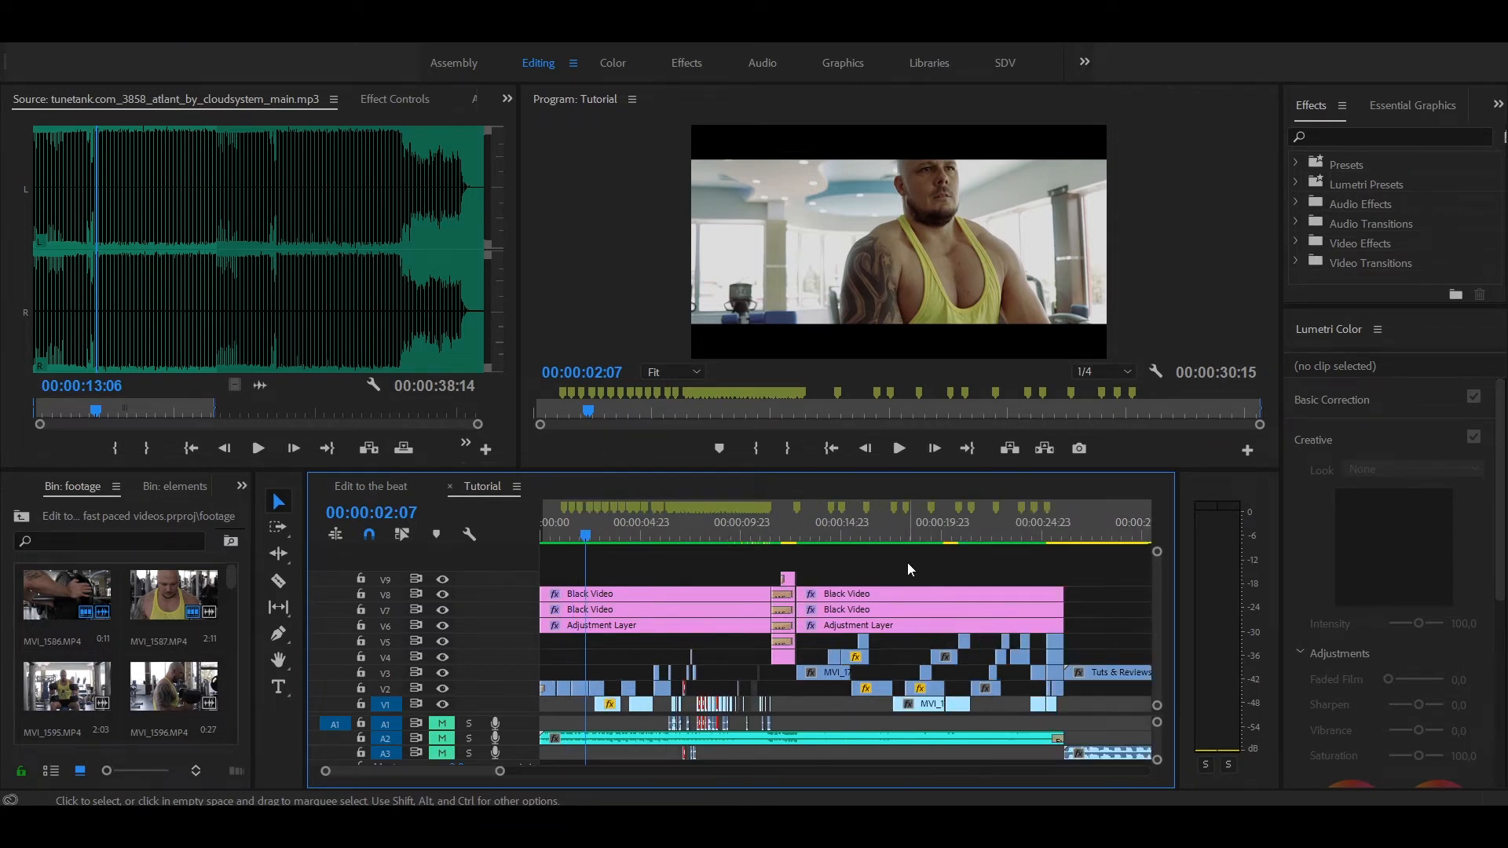
pyautogui.click(605, 738)
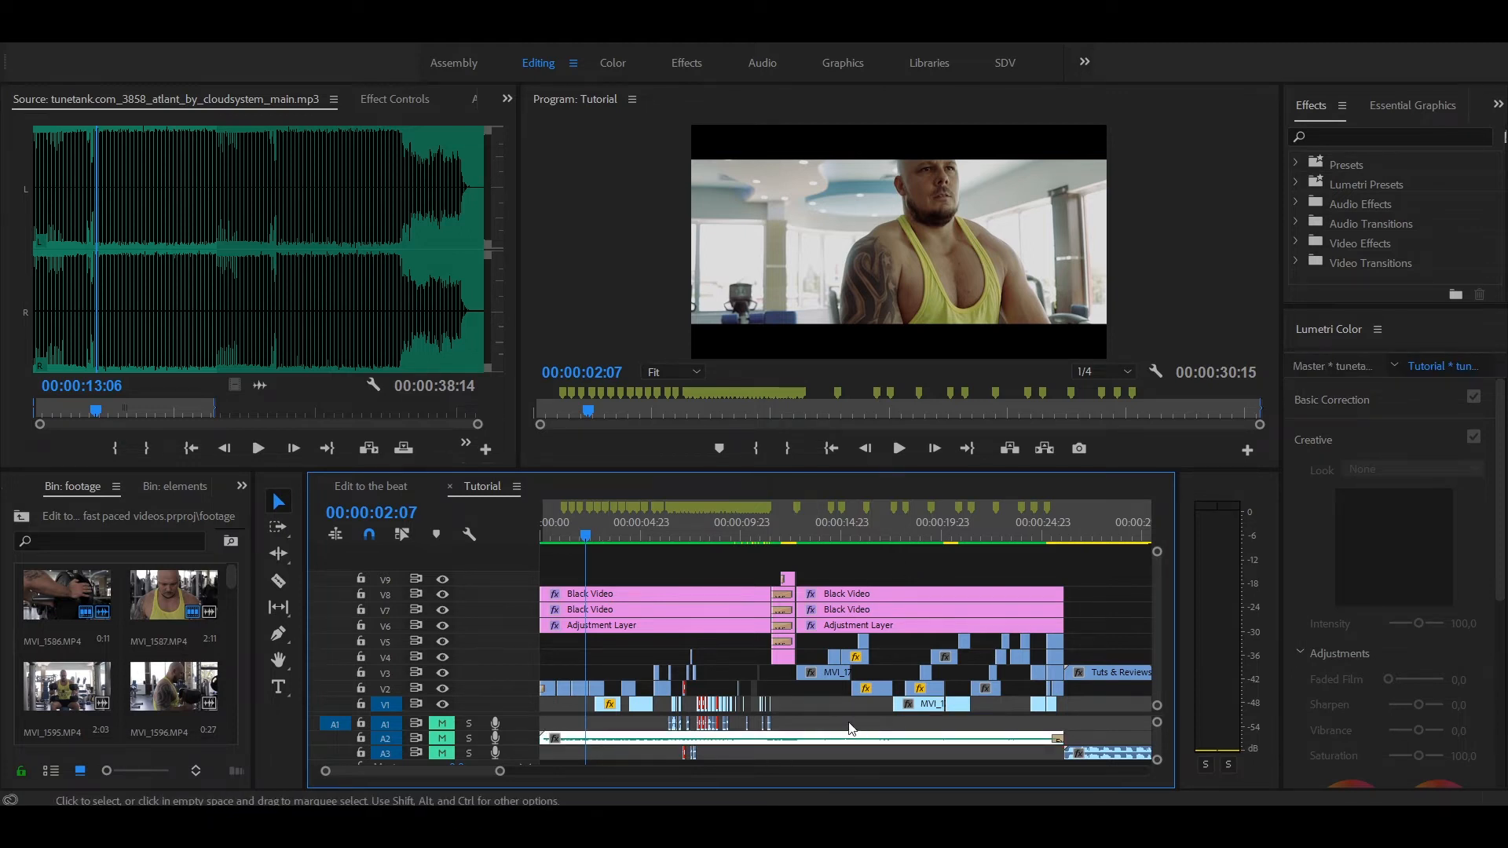
pyautogui.click(758, 748)
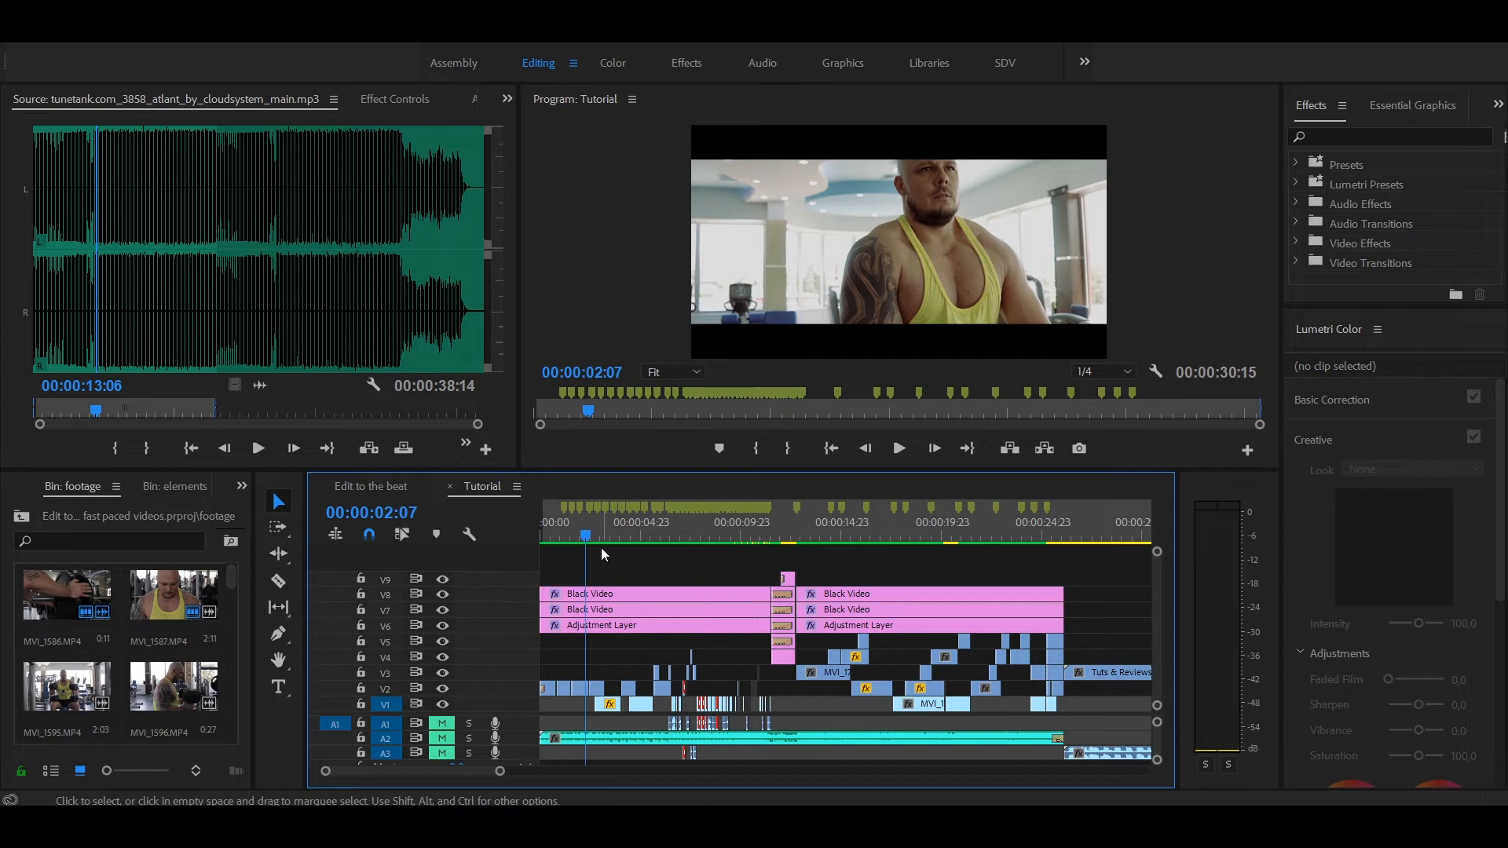
pyautogui.click(891, 531)
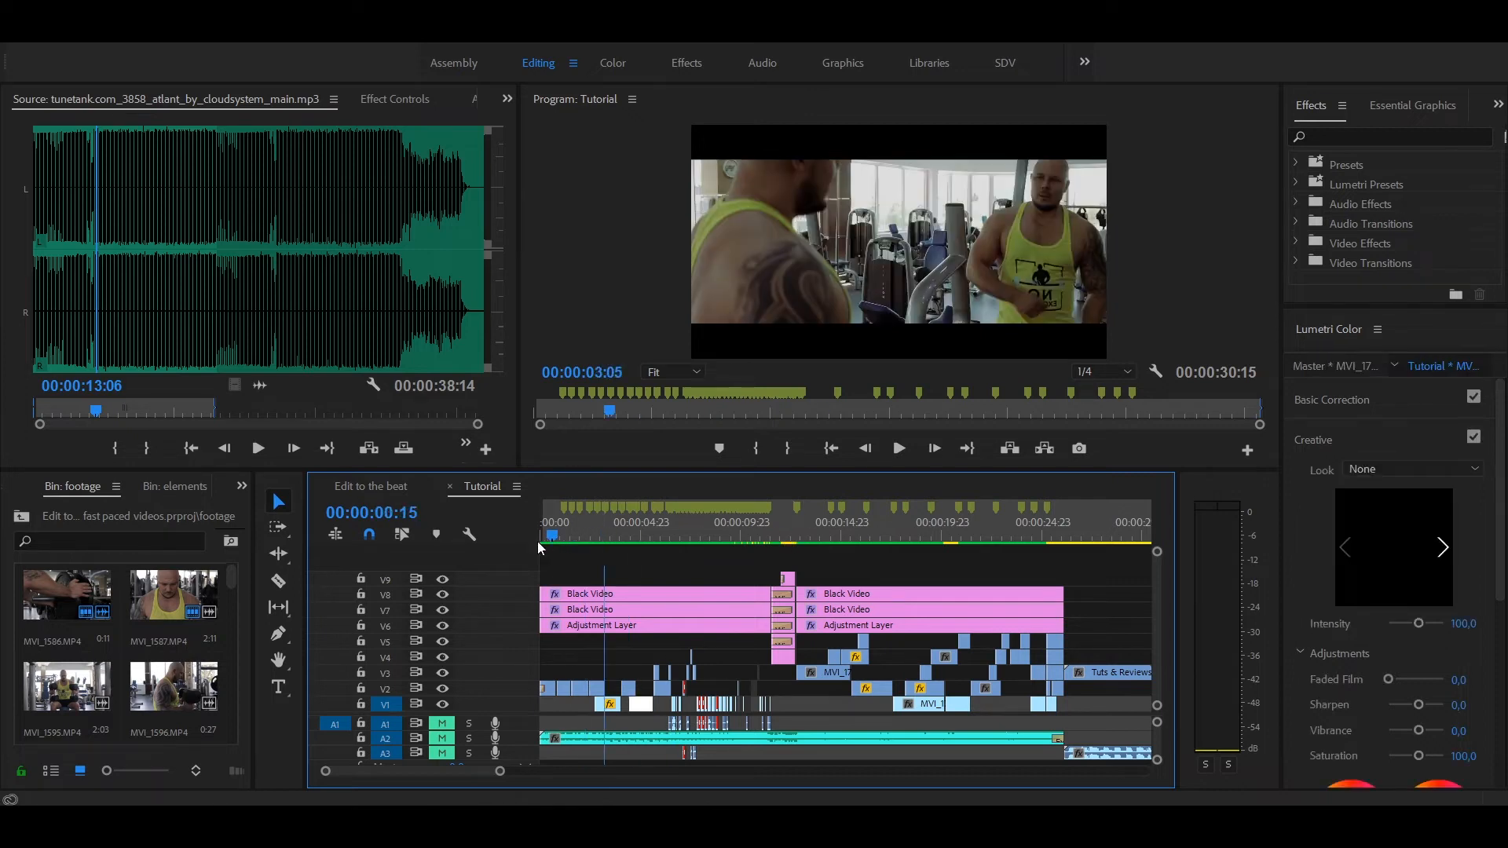
pyautogui.moveTo(935, 529); pyautogui.dragTo(525, 544)
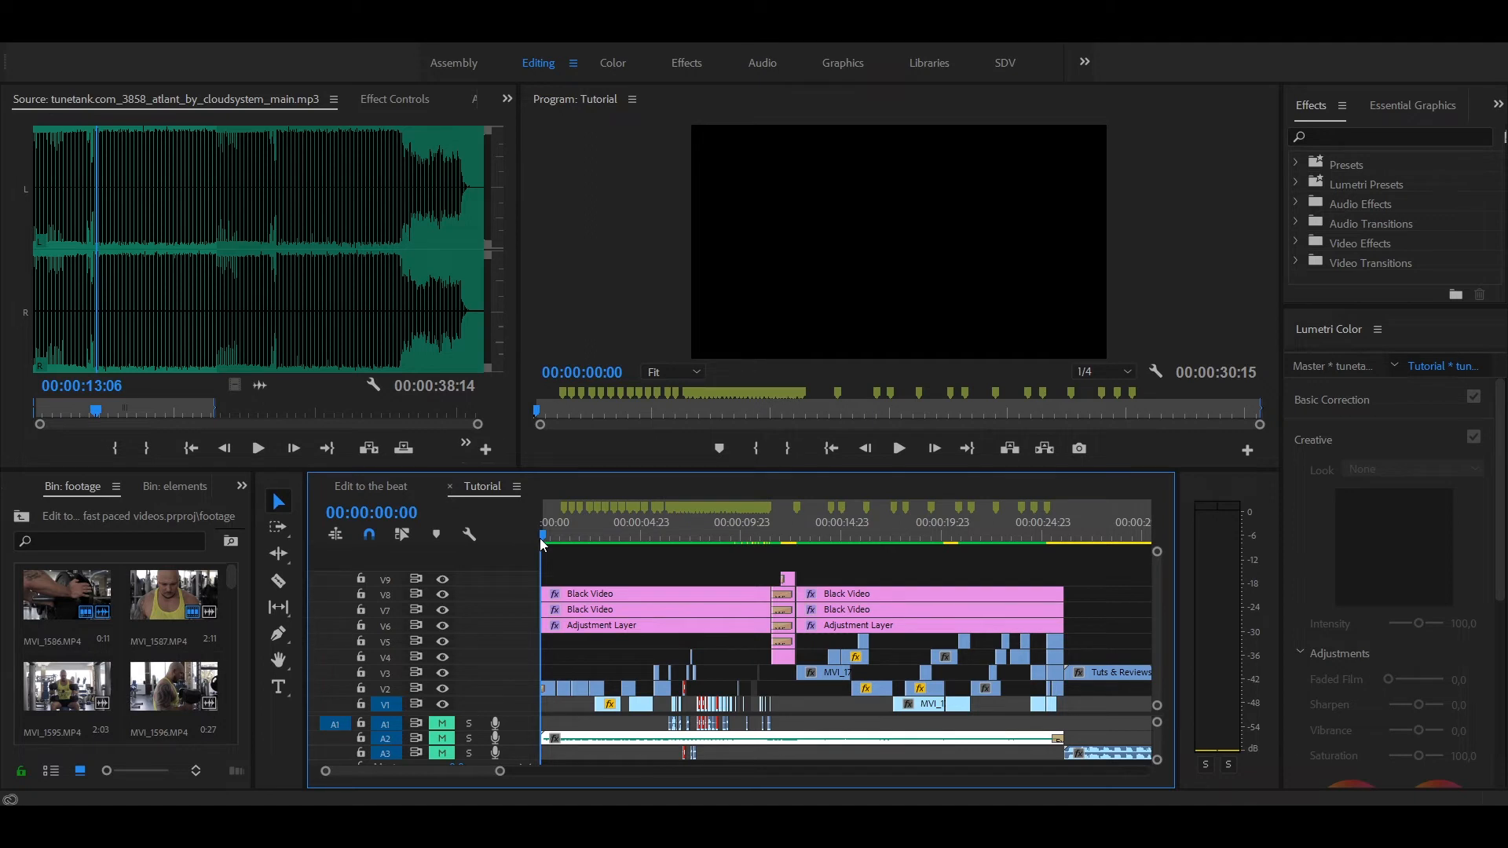
pyautogui.moveTo(539, 539); pyautogui.dragTo(561, 515)
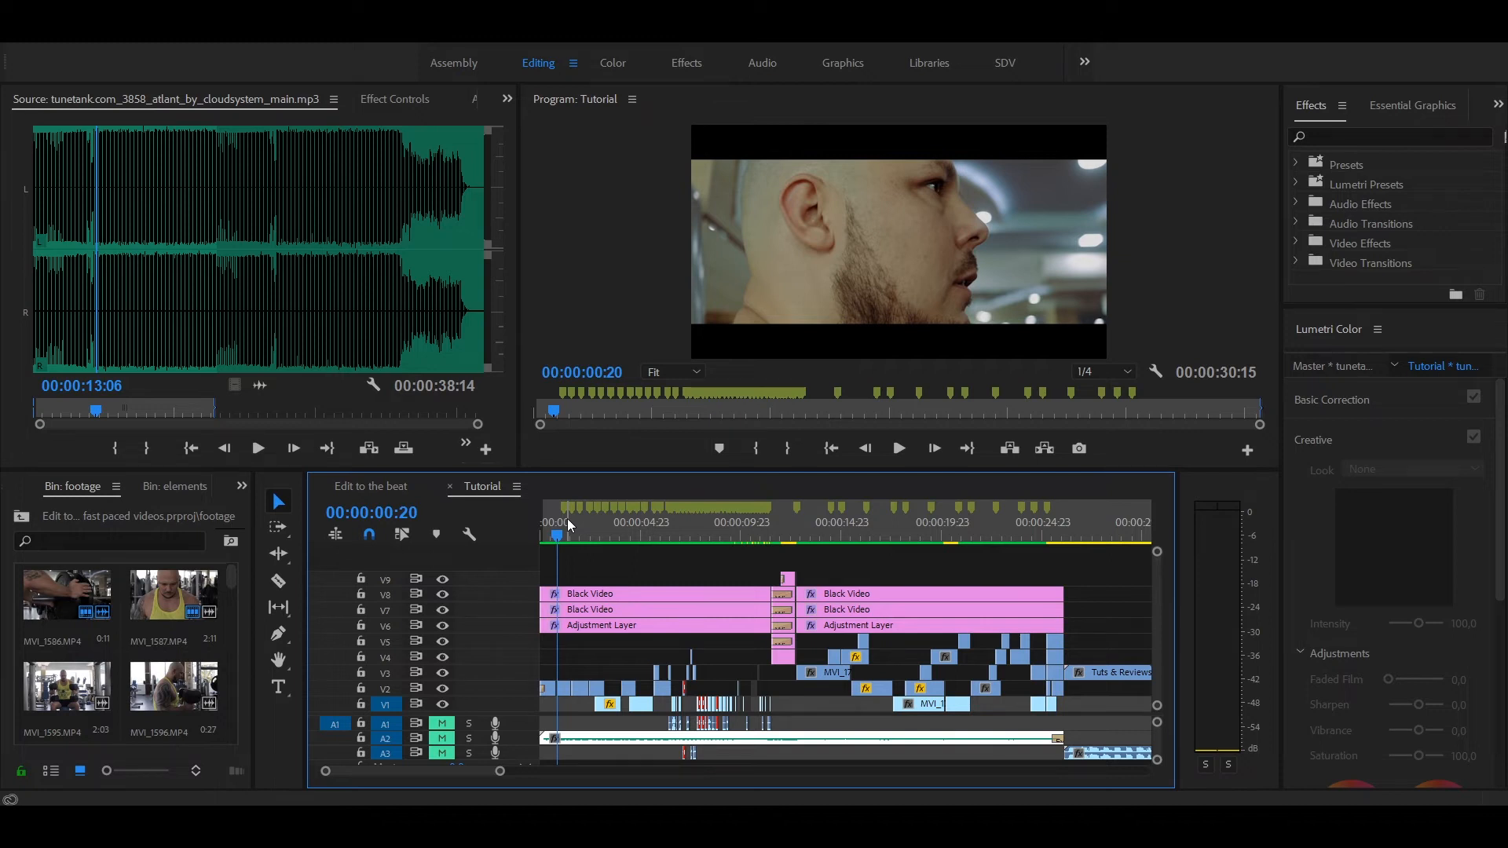
pyautogui.moveTo(564, 528); pyautogui.dragTo(638, 558)
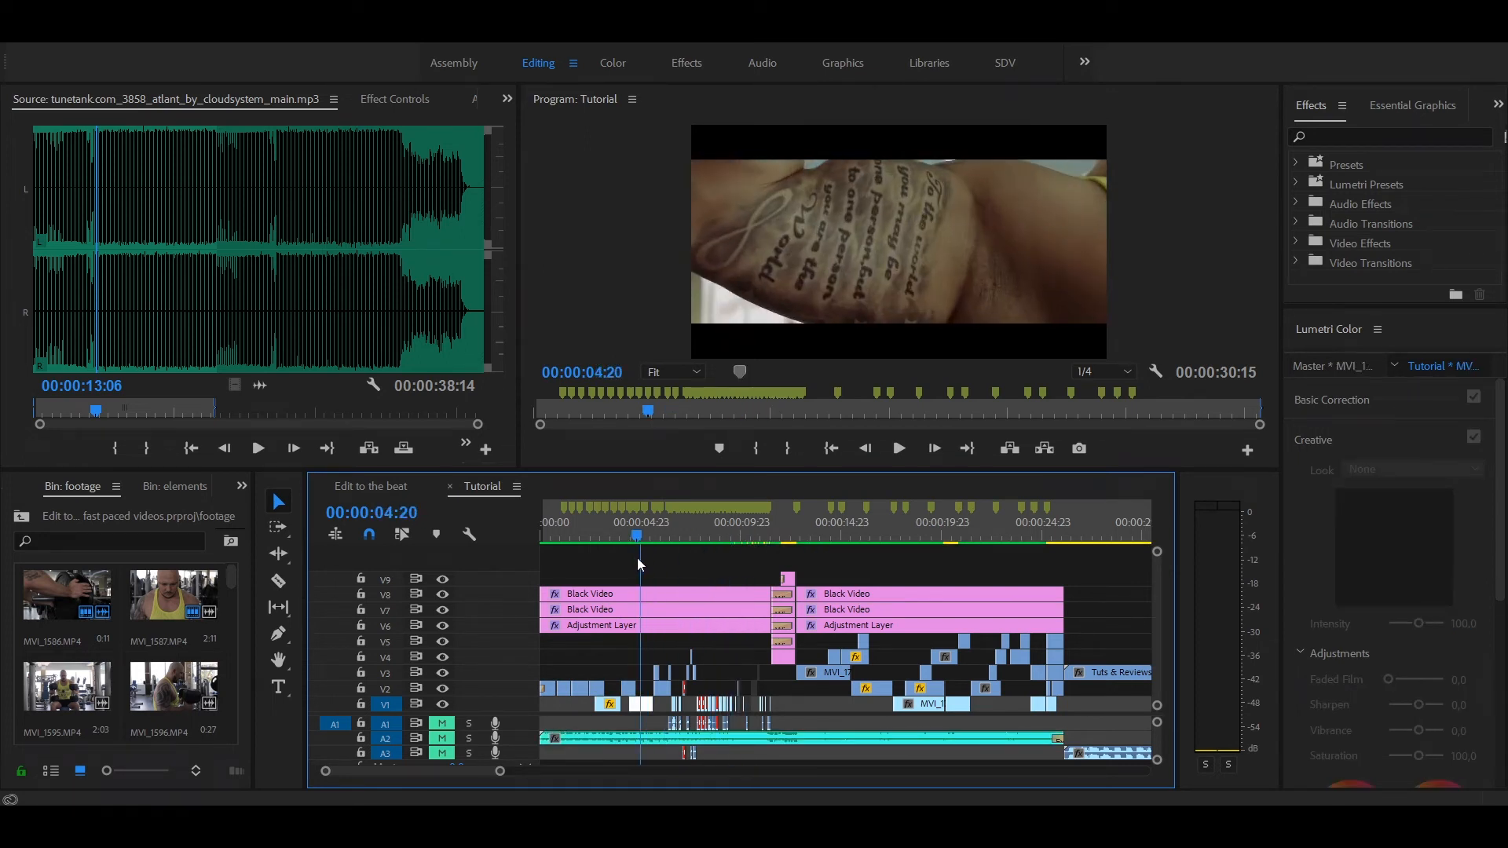
pyautogui.moveTo(637, 562); pyautogui.dragTo(579, 546)
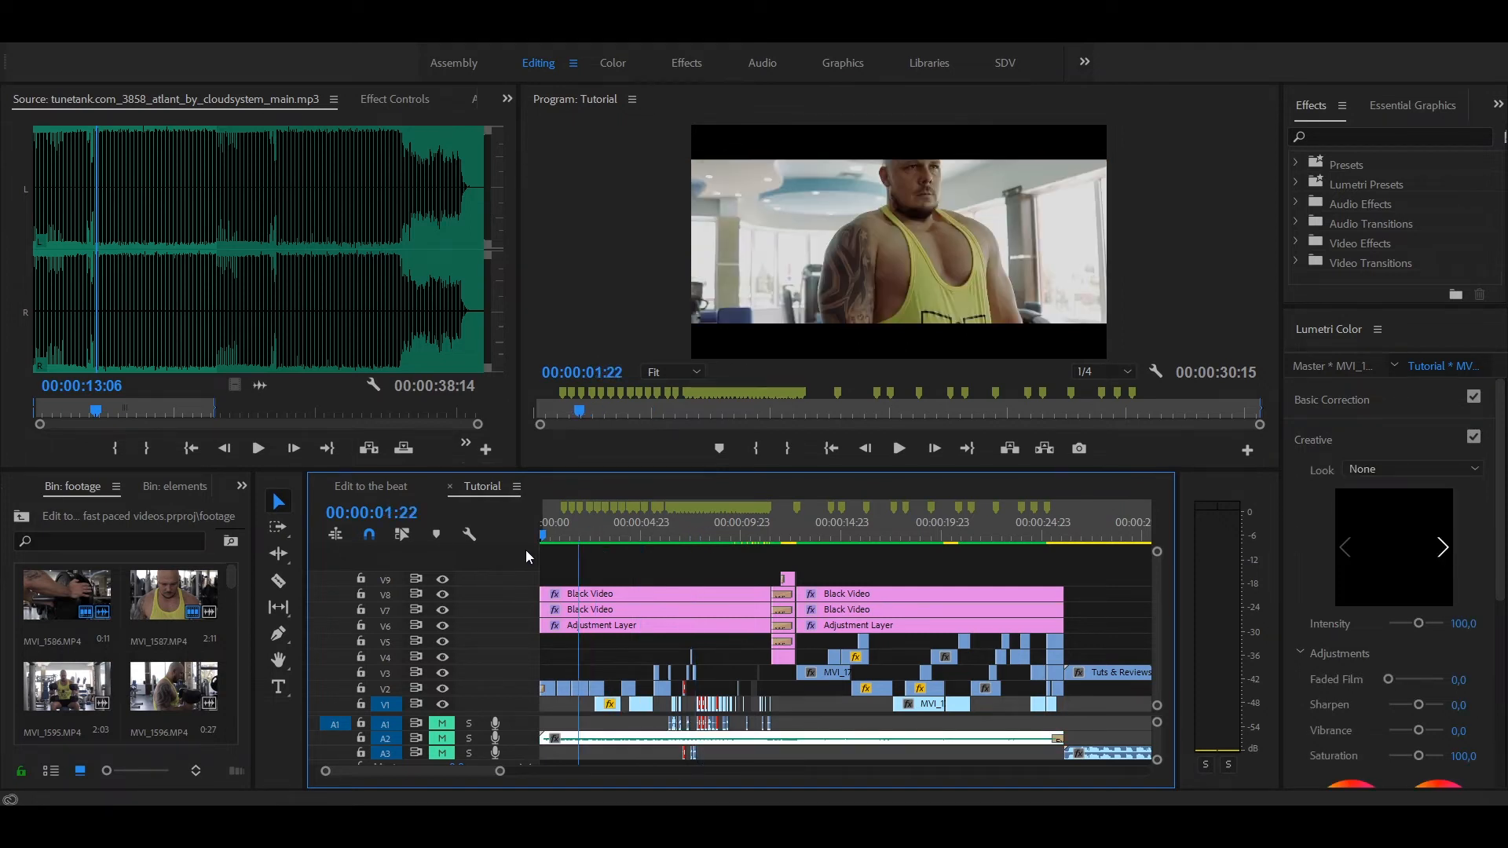
pyautogui.press('Home')
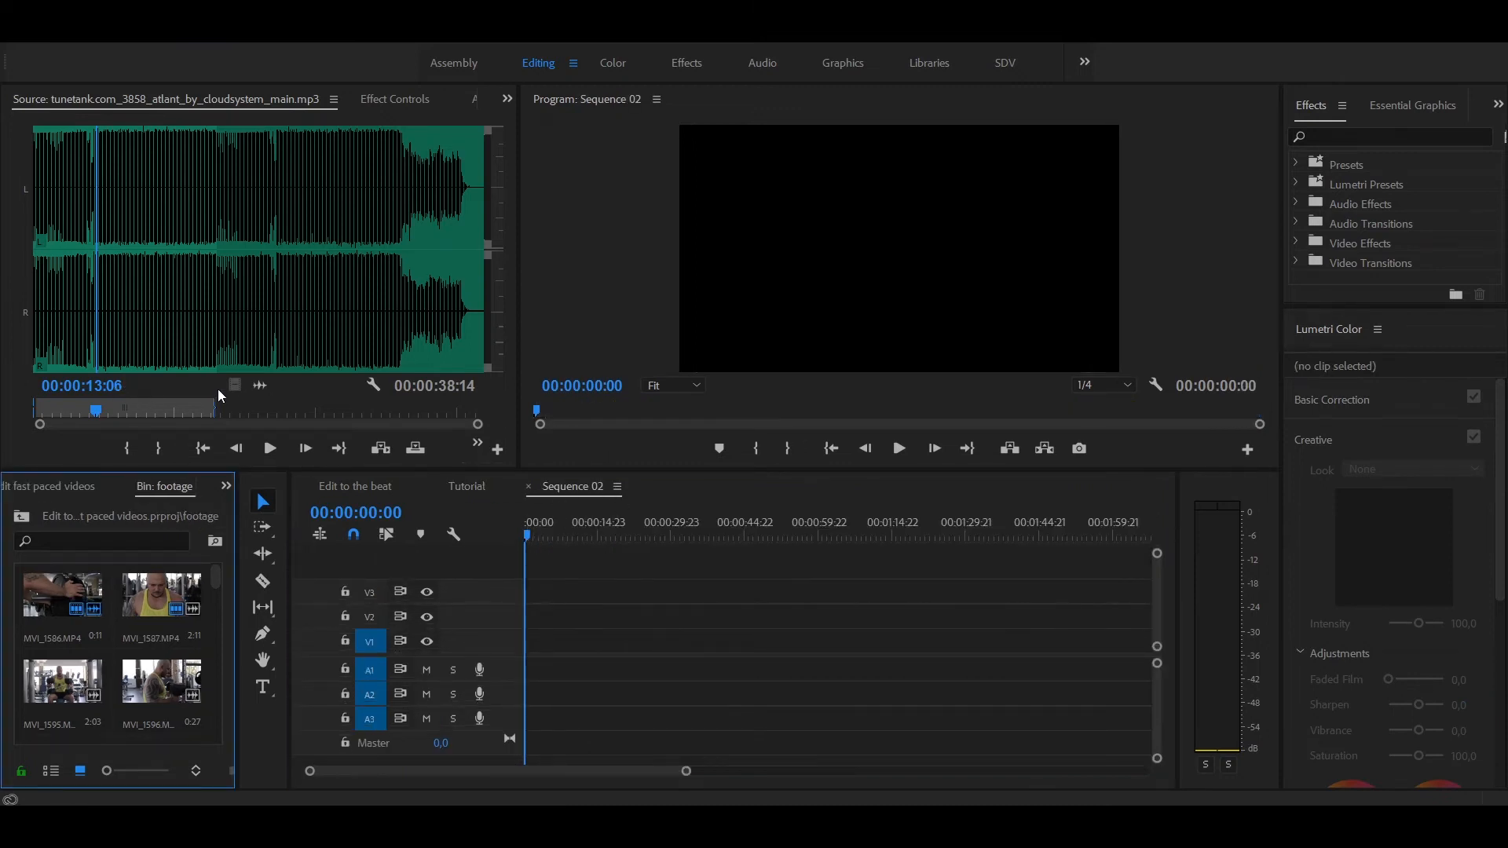
# Place the audio of the tunetank.com_3858_atlant_by_cloudsystem_main.mp3 track at the start of audio track A1 in Sequence 02
pyautogui.moveTo(260, 384); pyautogui.dragTo(526, 672)
pyautogui.moveTo(683, 771); pyautogui.dragTo(599, 795)
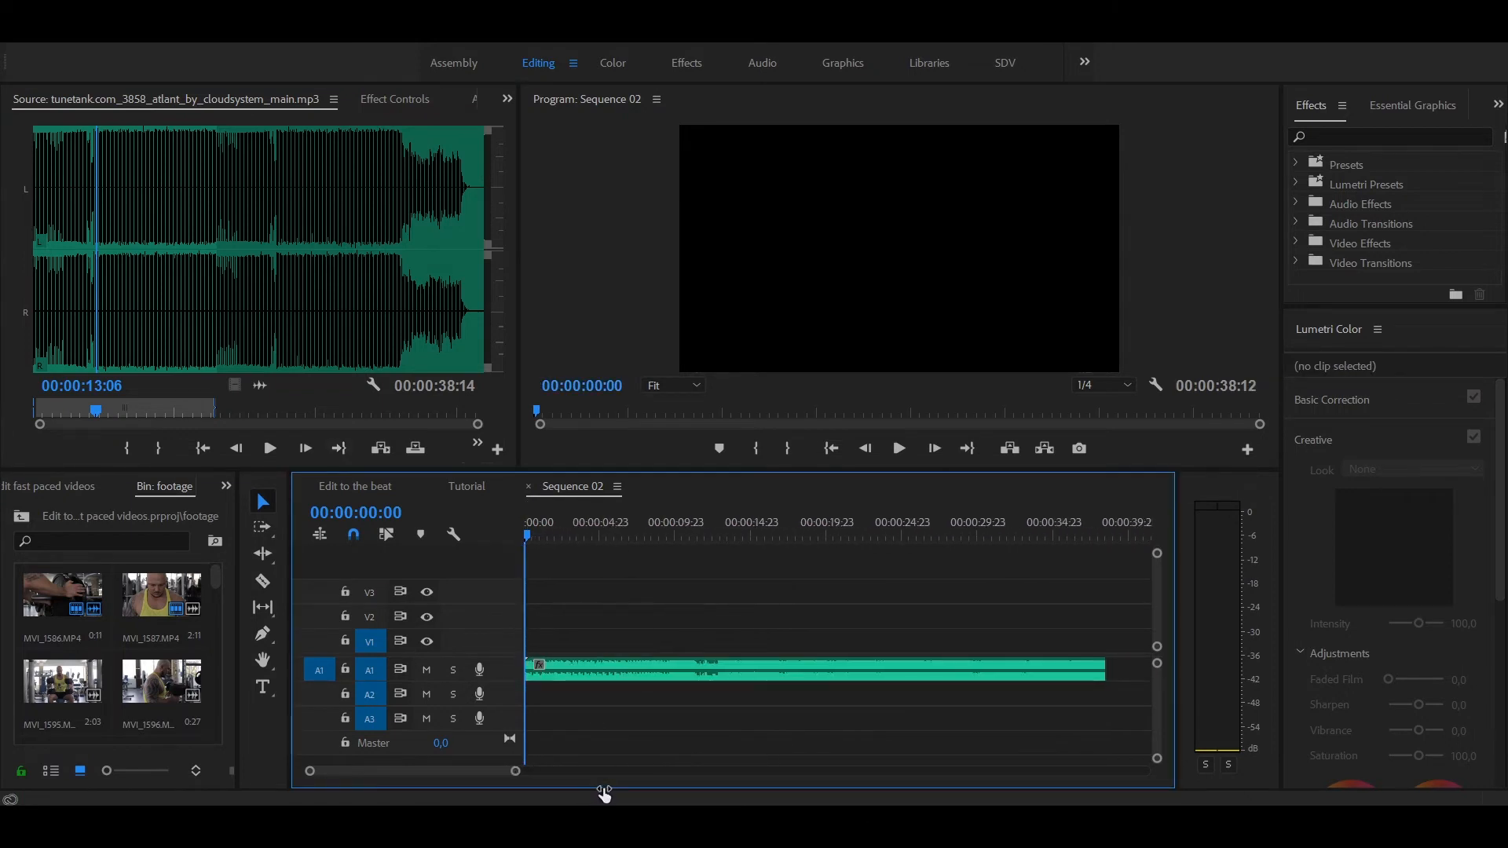
# Play Sequence 02 from the start to the end of the music, adding a sequence marker on each beat, and return to the sequence start
pyautogui.click(598, 669)
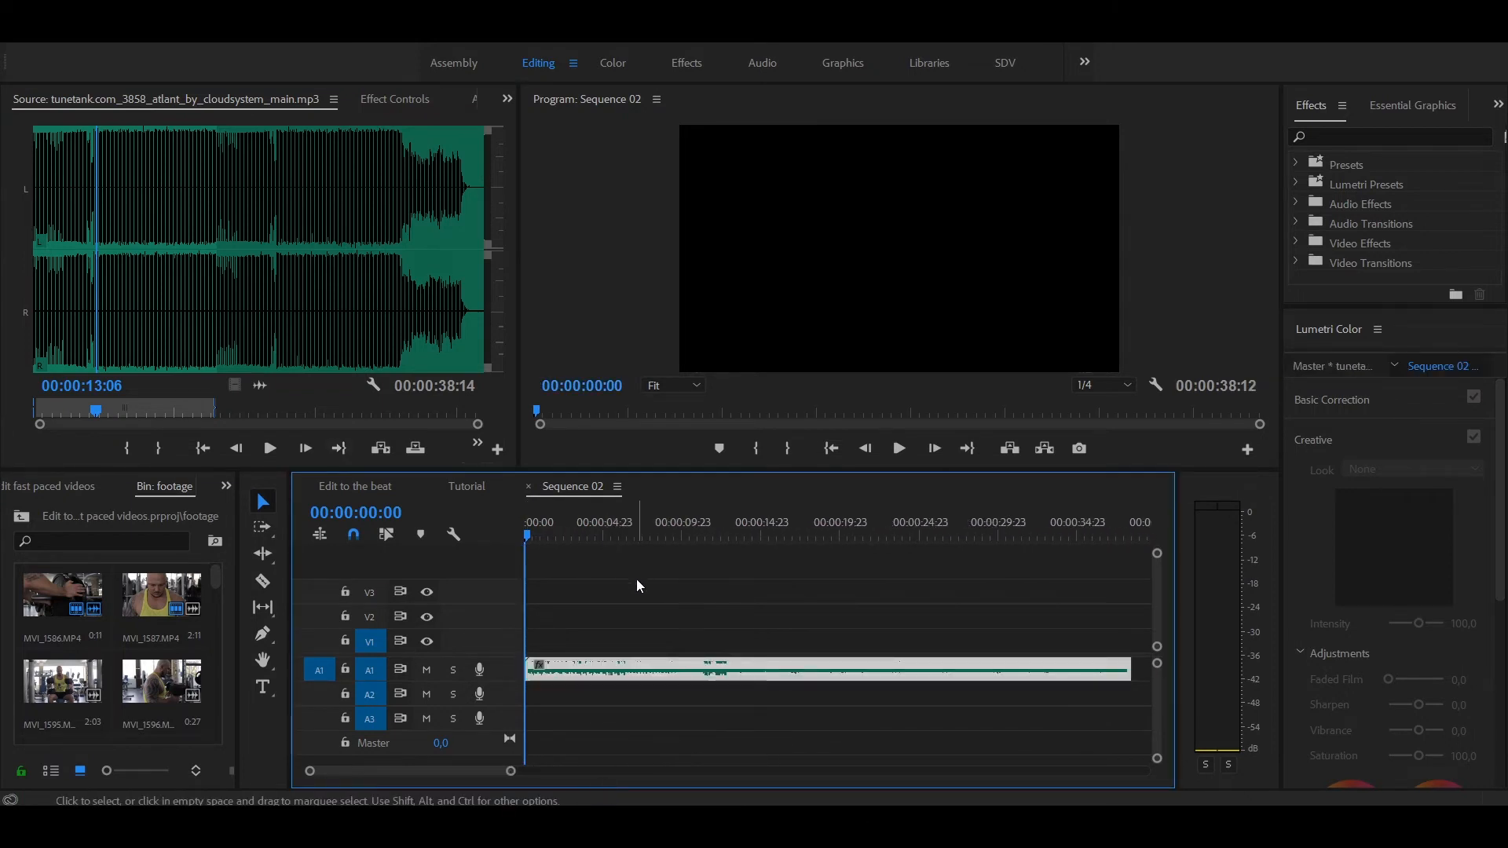
pyautogui.click(899, 448)
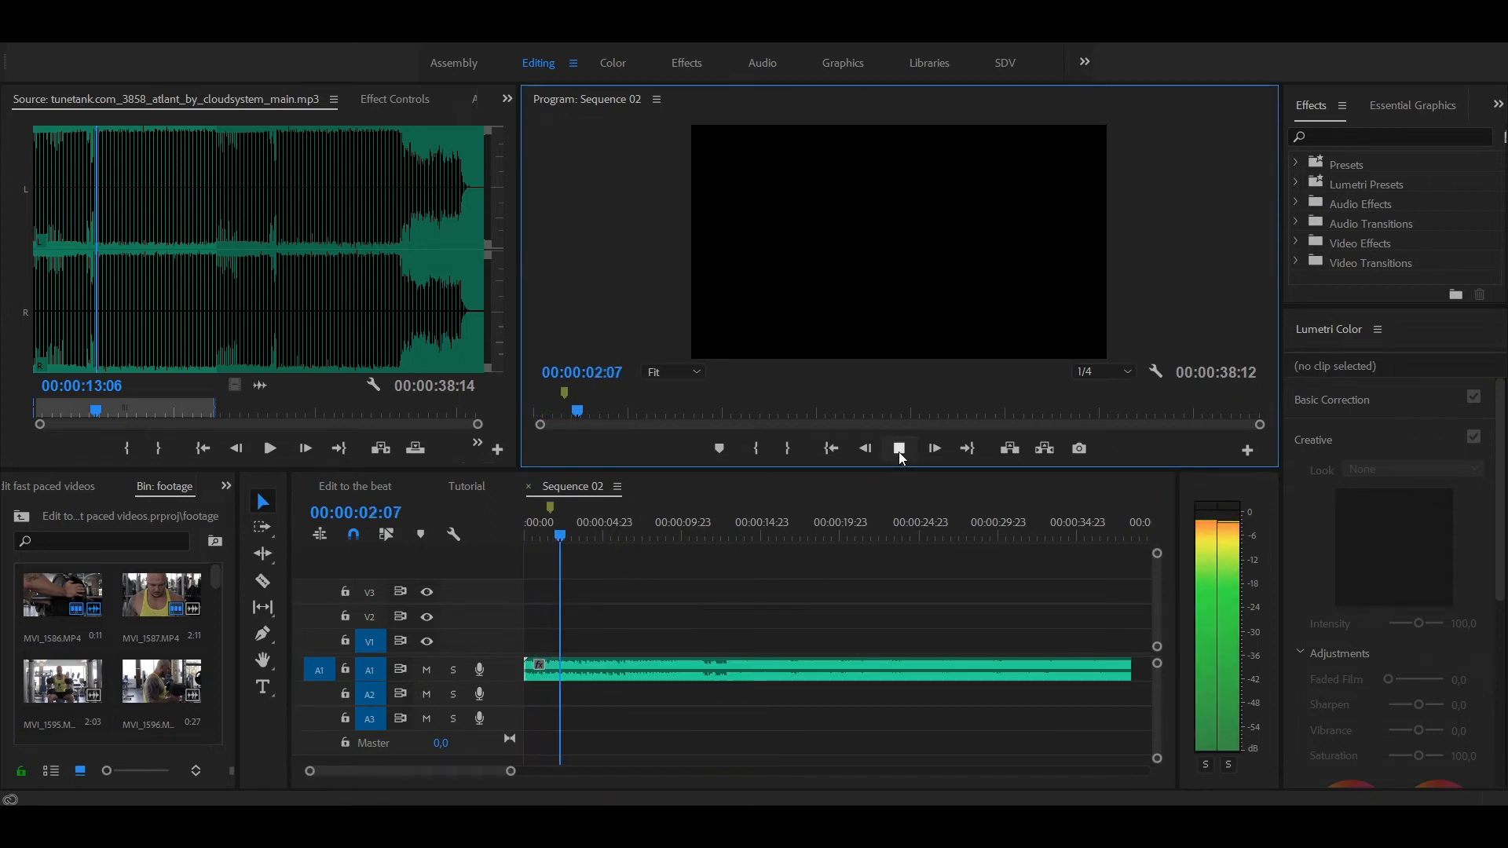
pyautogui.press('m')
pyautogui.press('m')
pyautogui.press('m')
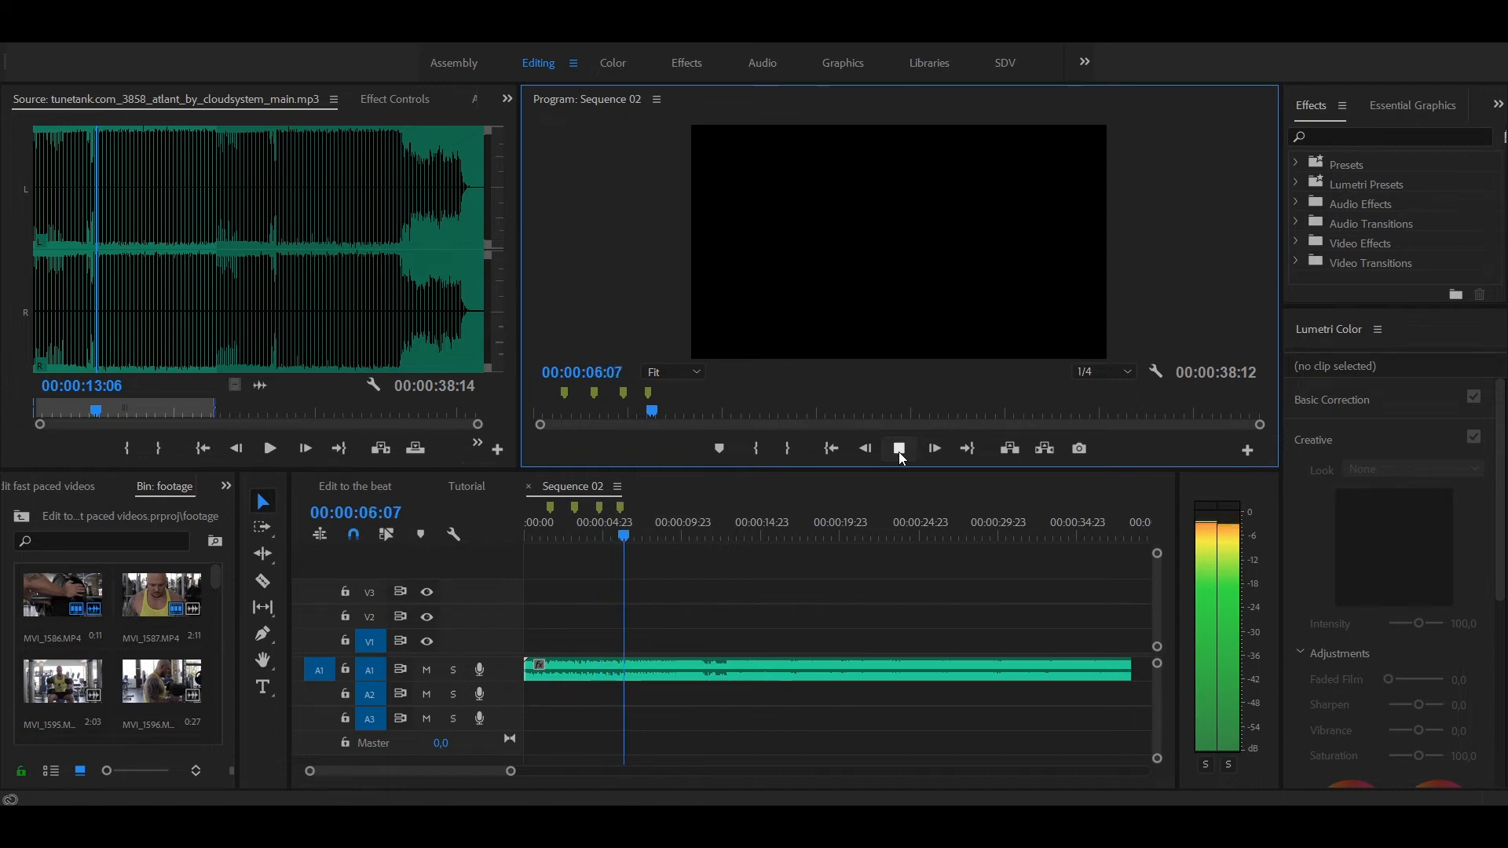
pyautogui.press('m')
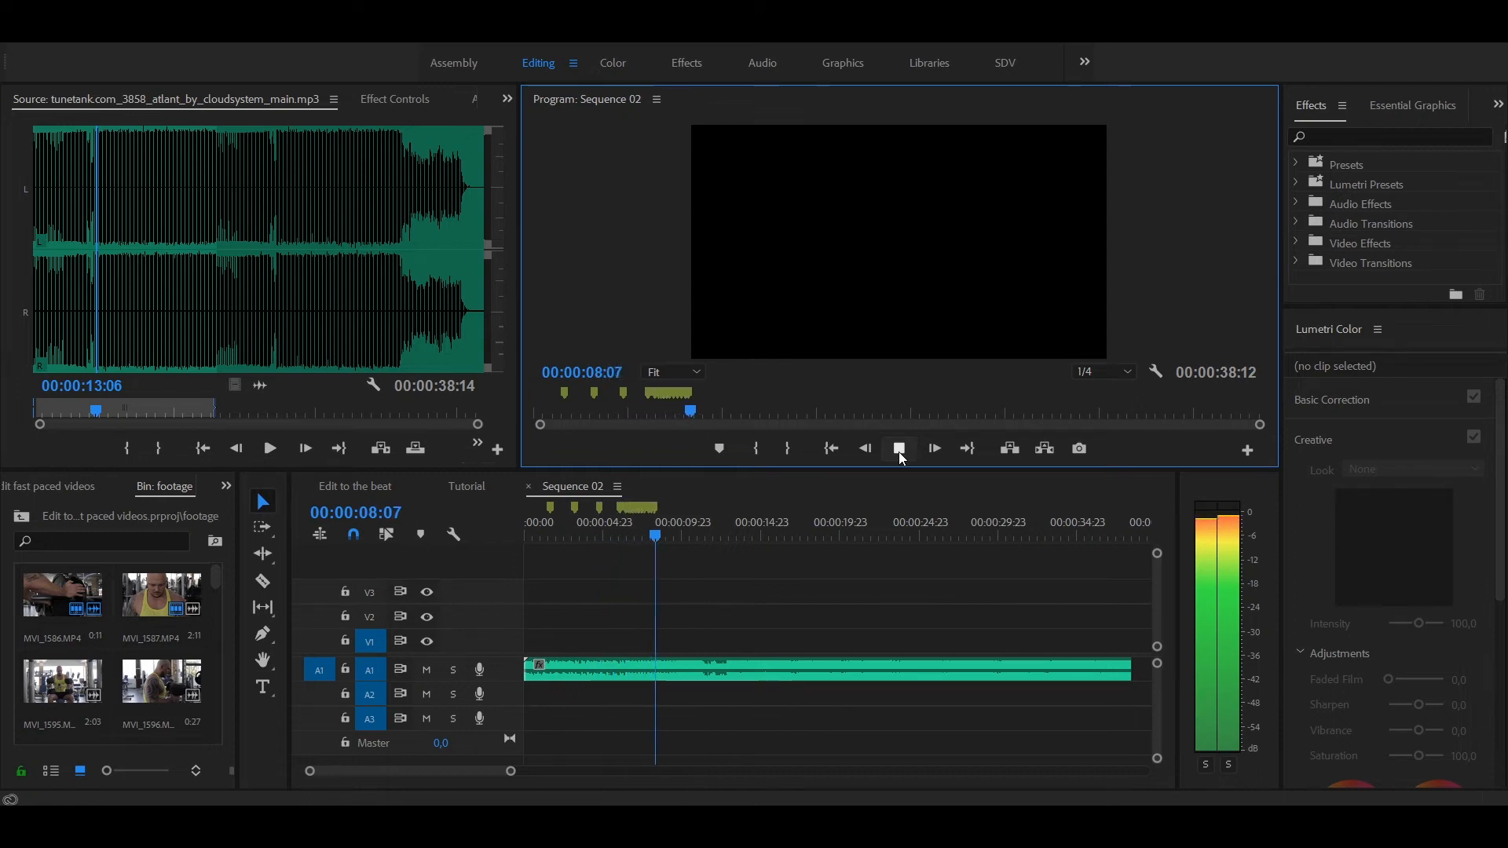
pyautogui.press('m')
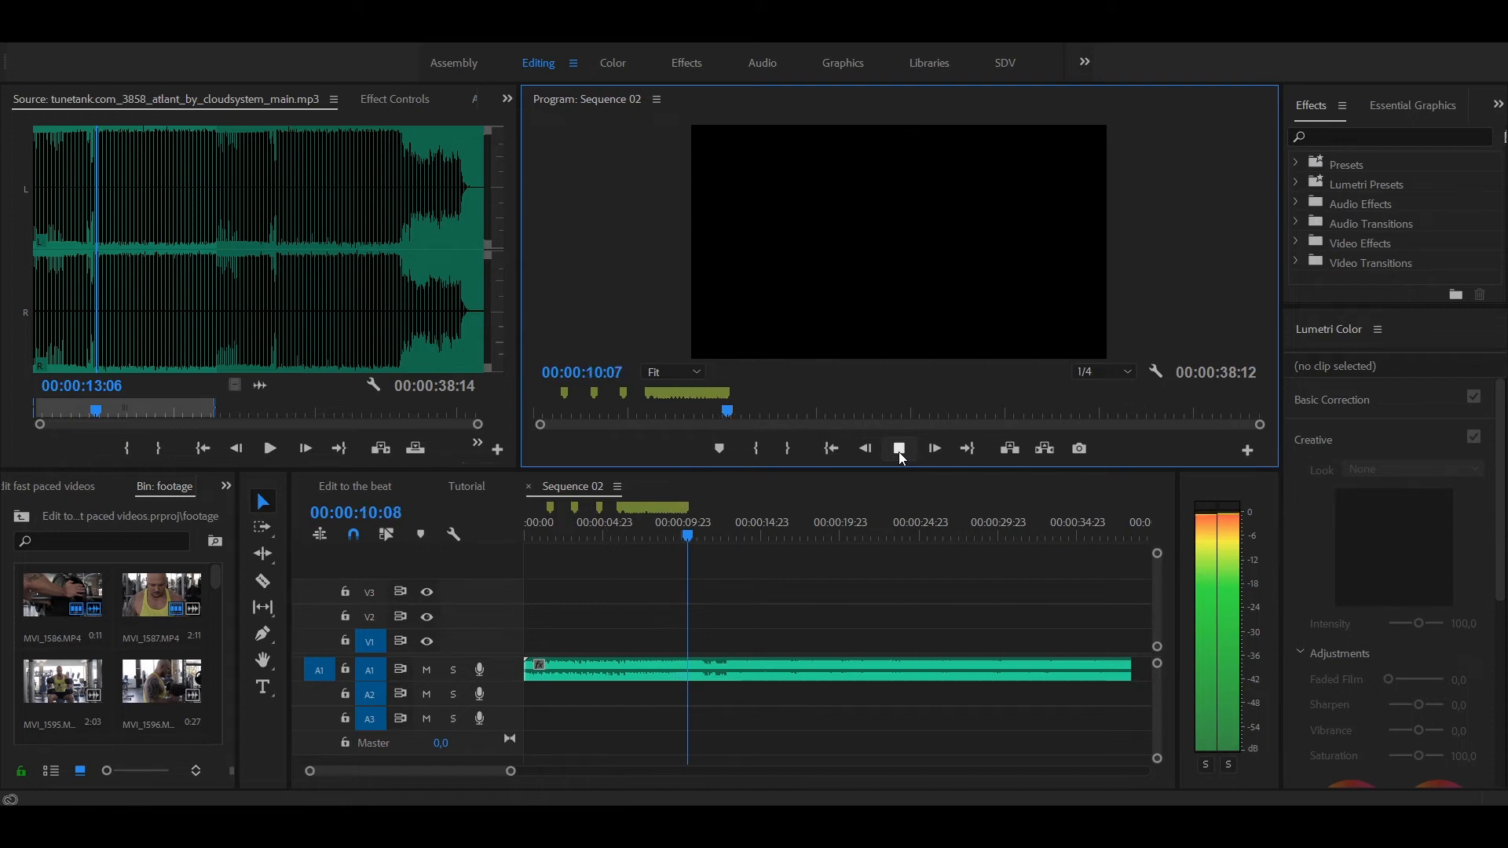
pyautogui.press('m')
pyautogui.press('m')
pyautogui.press('m')
pyautogui.press('m')
pyautogui.press('m')
pyautogui.press('m')
pyautogui.press('m')
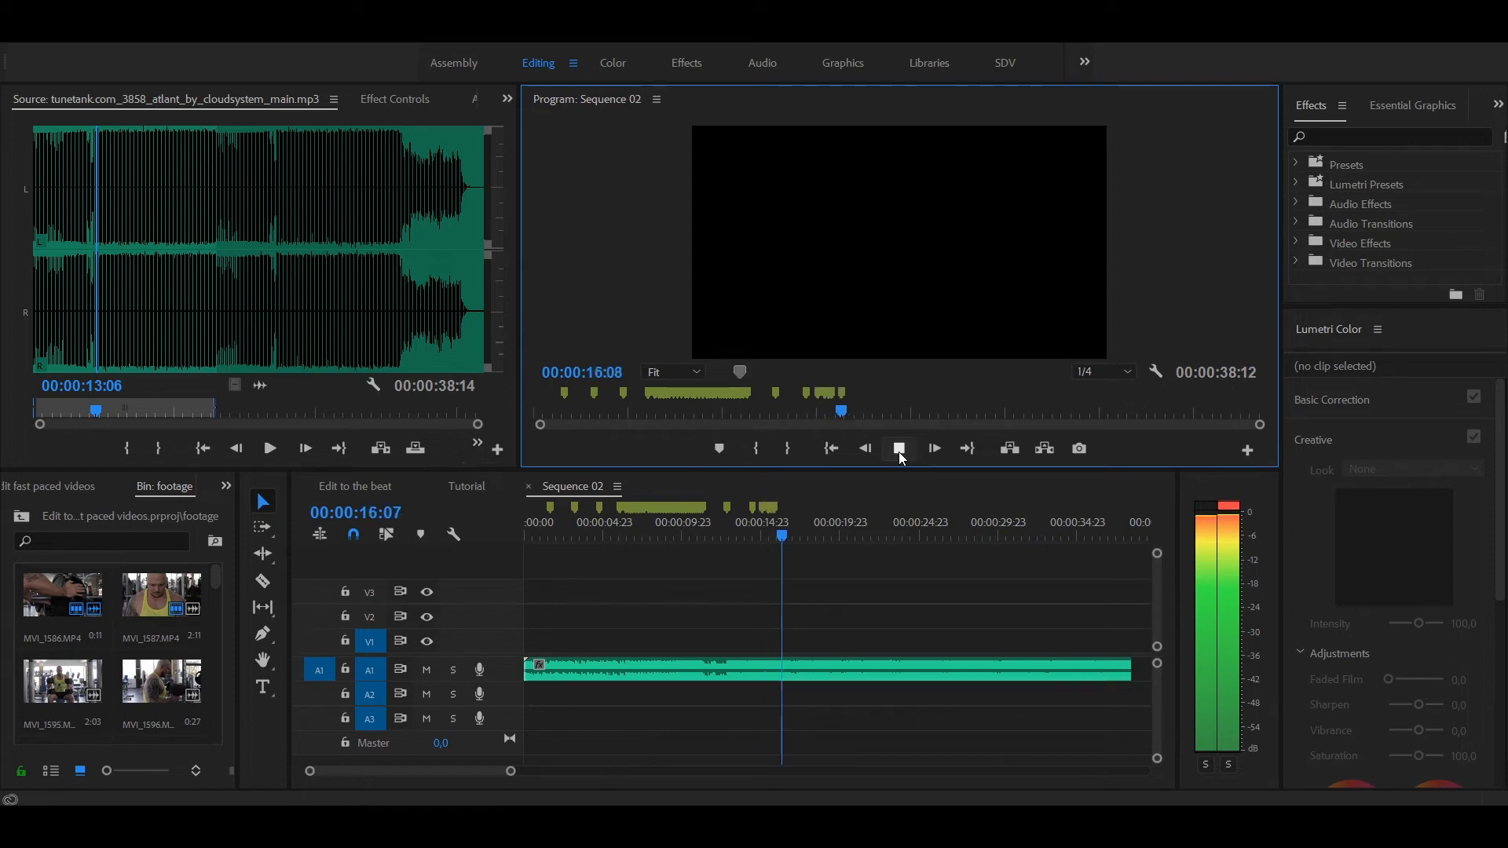
pyautogui.press('m')
pyautogui.press('m')
pyautogui.press('m')
pyautogui.press('m')
pyautogui.press('m')
pyautogui.press('m')
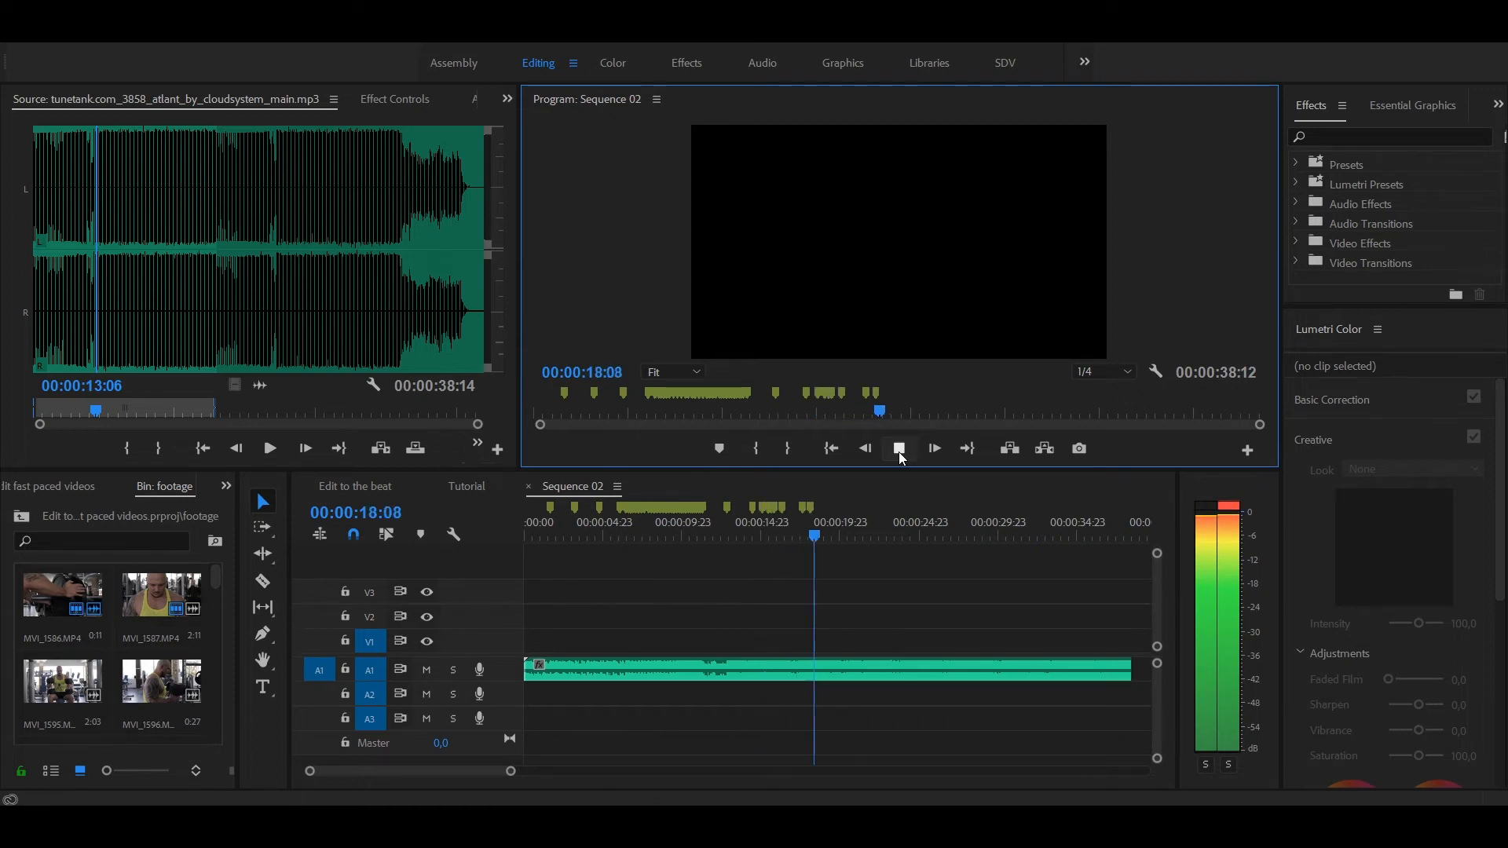
pyautogui.press('m')
pyautogui.press('m')
pyautogui.press('m')
pyautogui.press('m')
pyautogui.press('m')
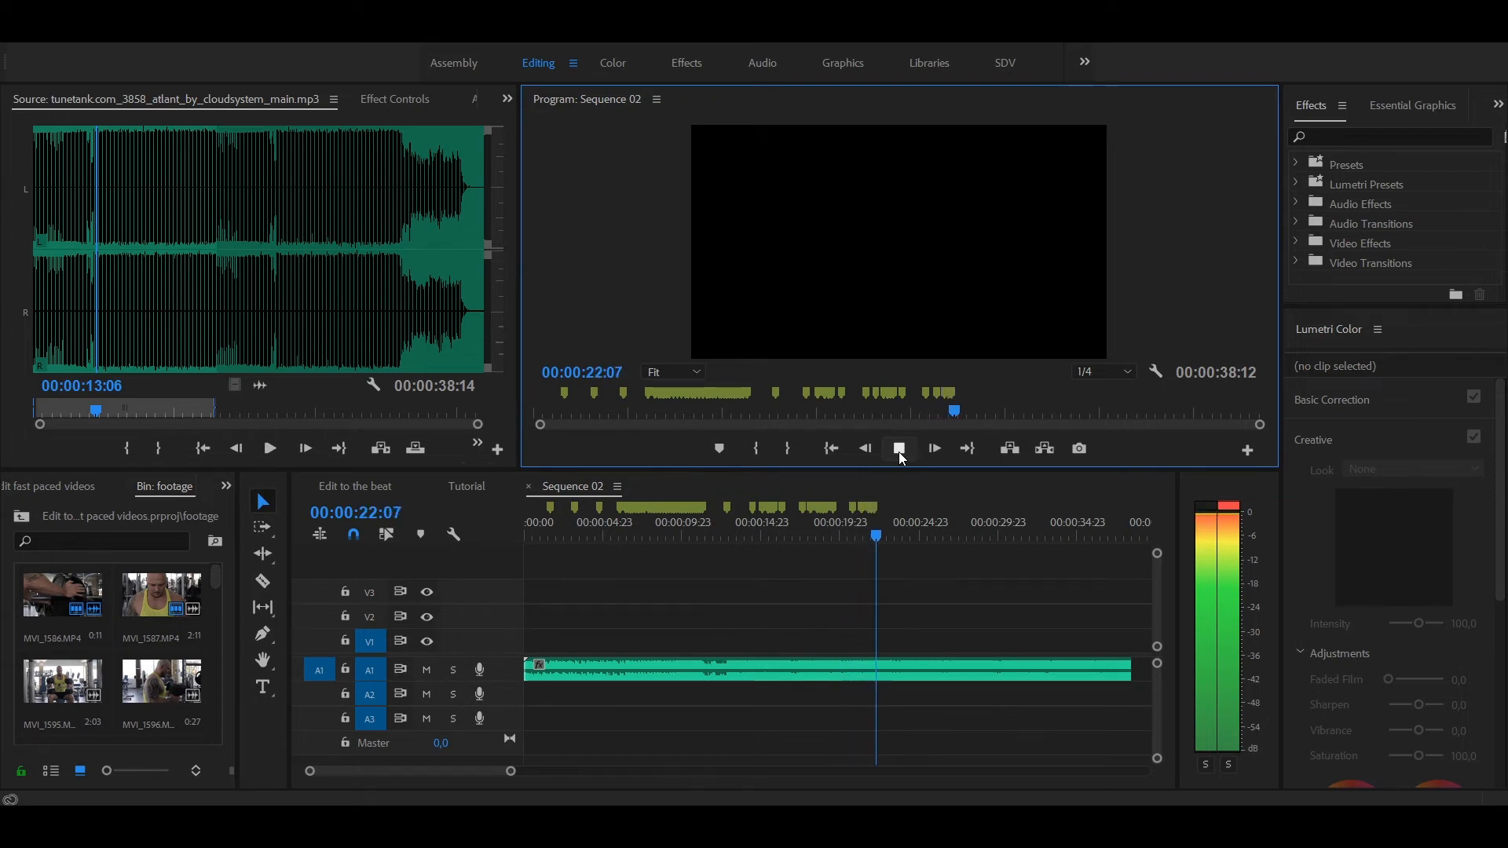
pyautogui.press('m')
pyautogui.press('m')
pyautogui.press('m')
pyautogui.press('m')
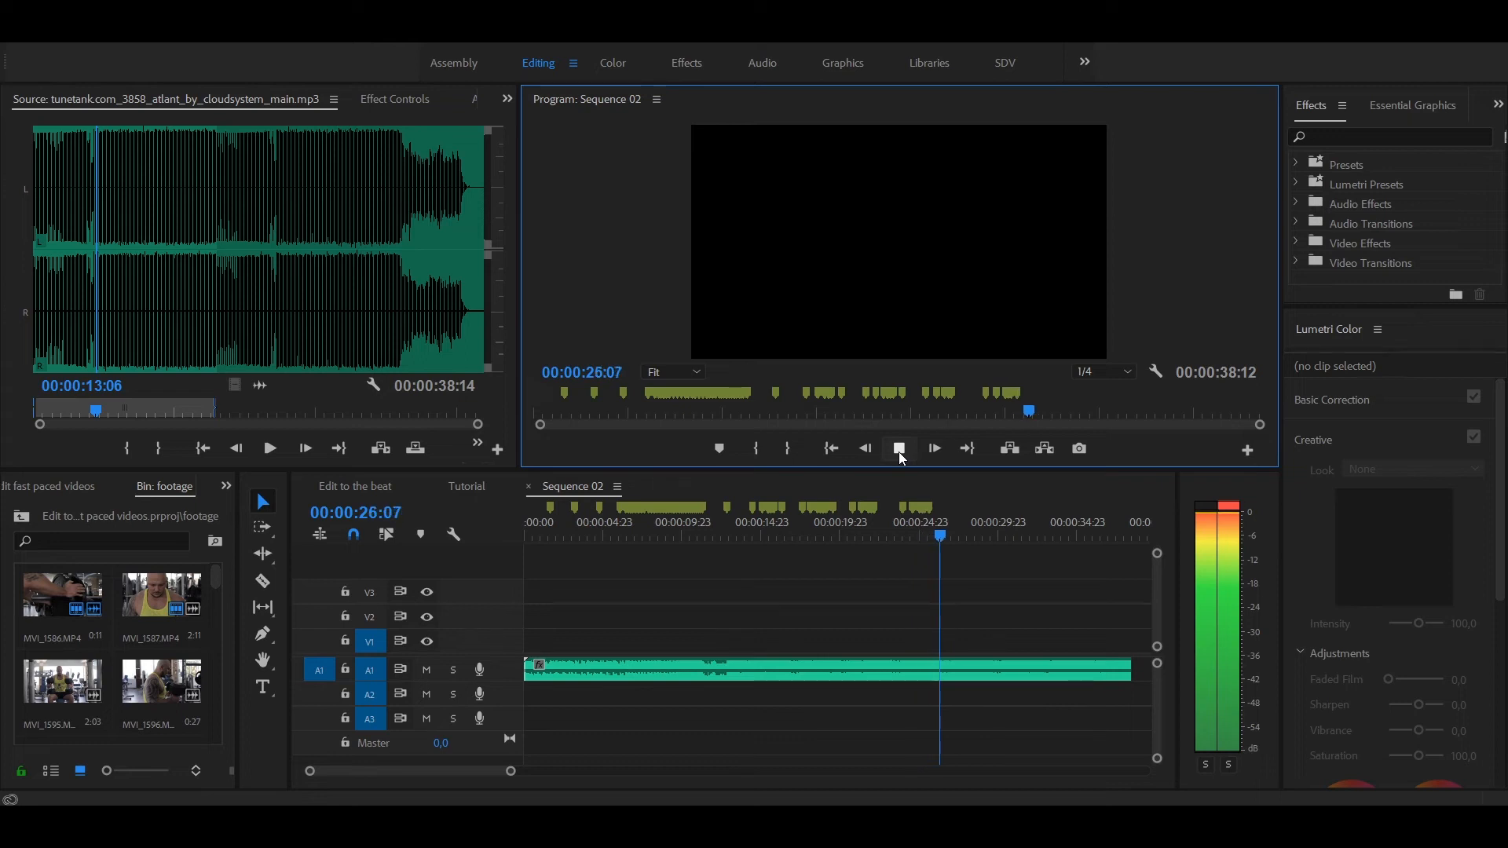
pyautogui.press('m')
pyautogui.press('m')
pyautogui.press('m')
pyautogui.press('m')
pyautogui.press('m')
pyautogui.press('m')
pyautogui.press('m')
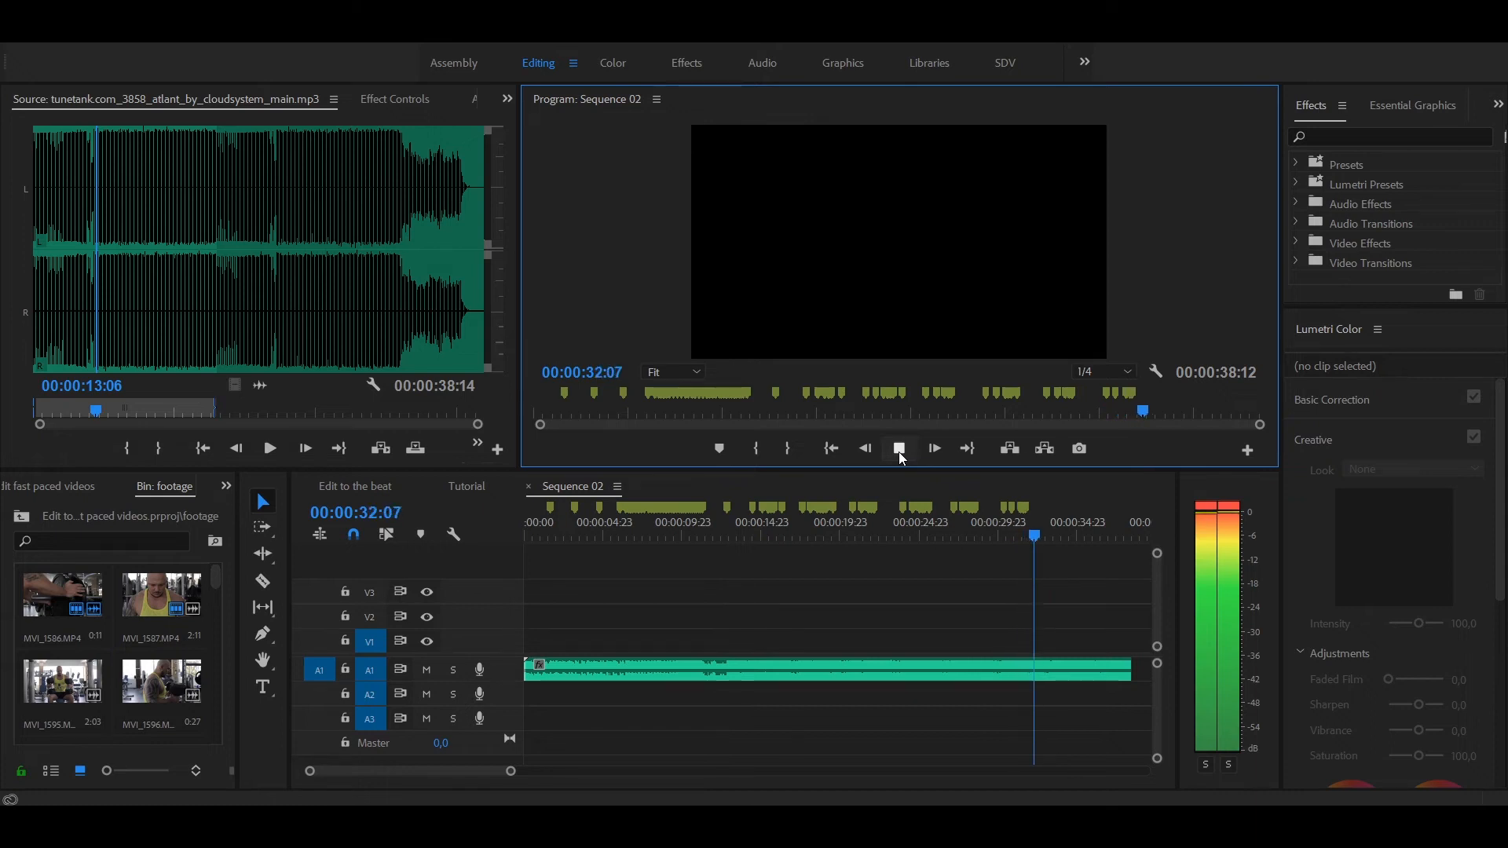
pyautogui.press('m')
pyautogui.press('m')
pyautogui.press('m')
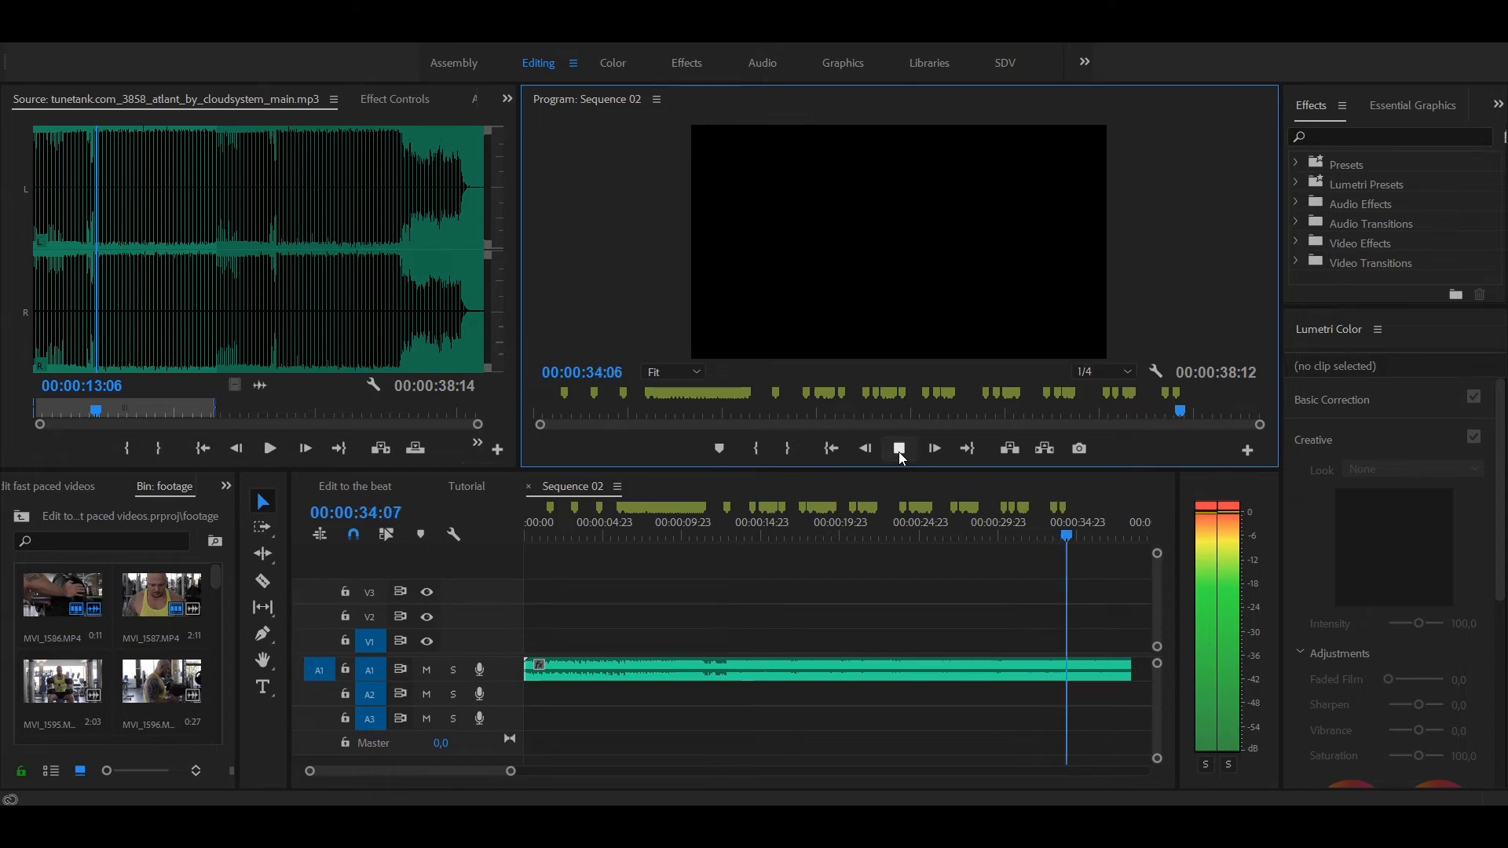
pyautogui.press('m')
pyautogui.press('m')
pyautogui.press('m')
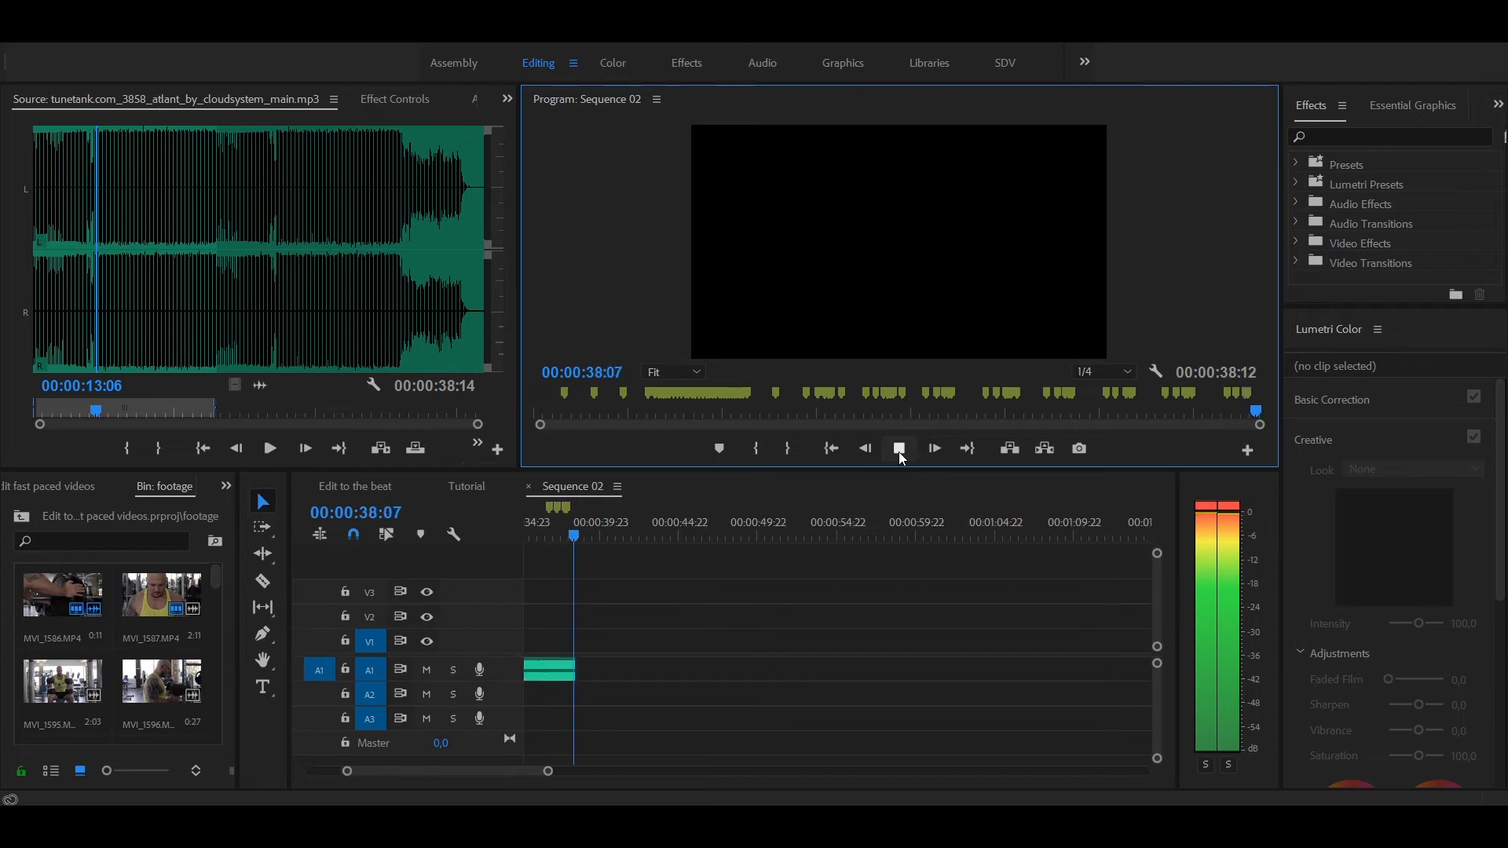
pyautogui.click(658, 576)
pyautogui.press('Home')
pyautogui.press('\\')
pyautogui.click(659, 617)
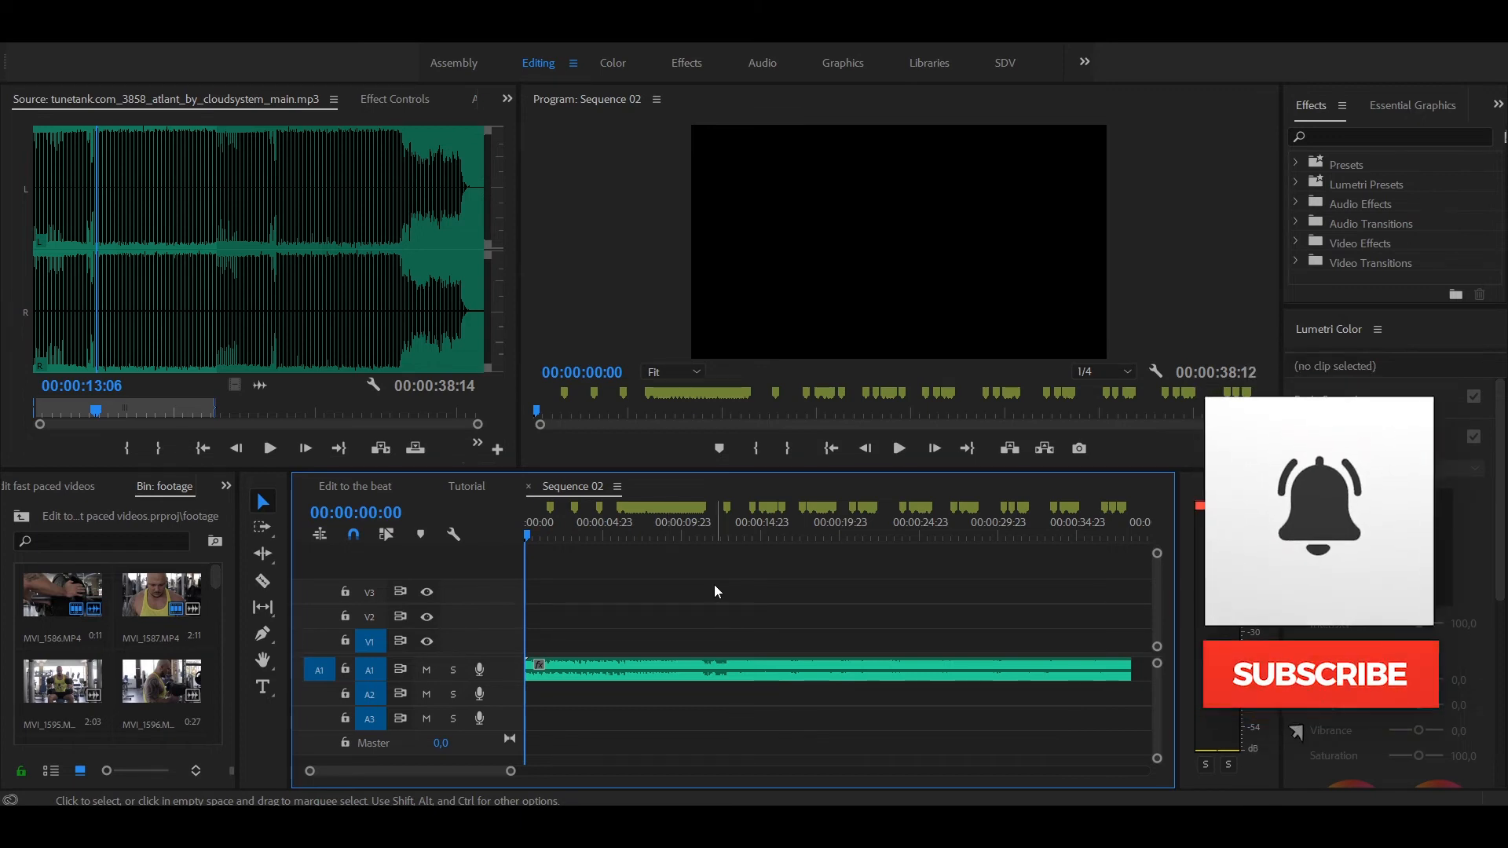
# Add a marker to the music clip on A1 at 00:00:05:19
pyautogui.press('=')
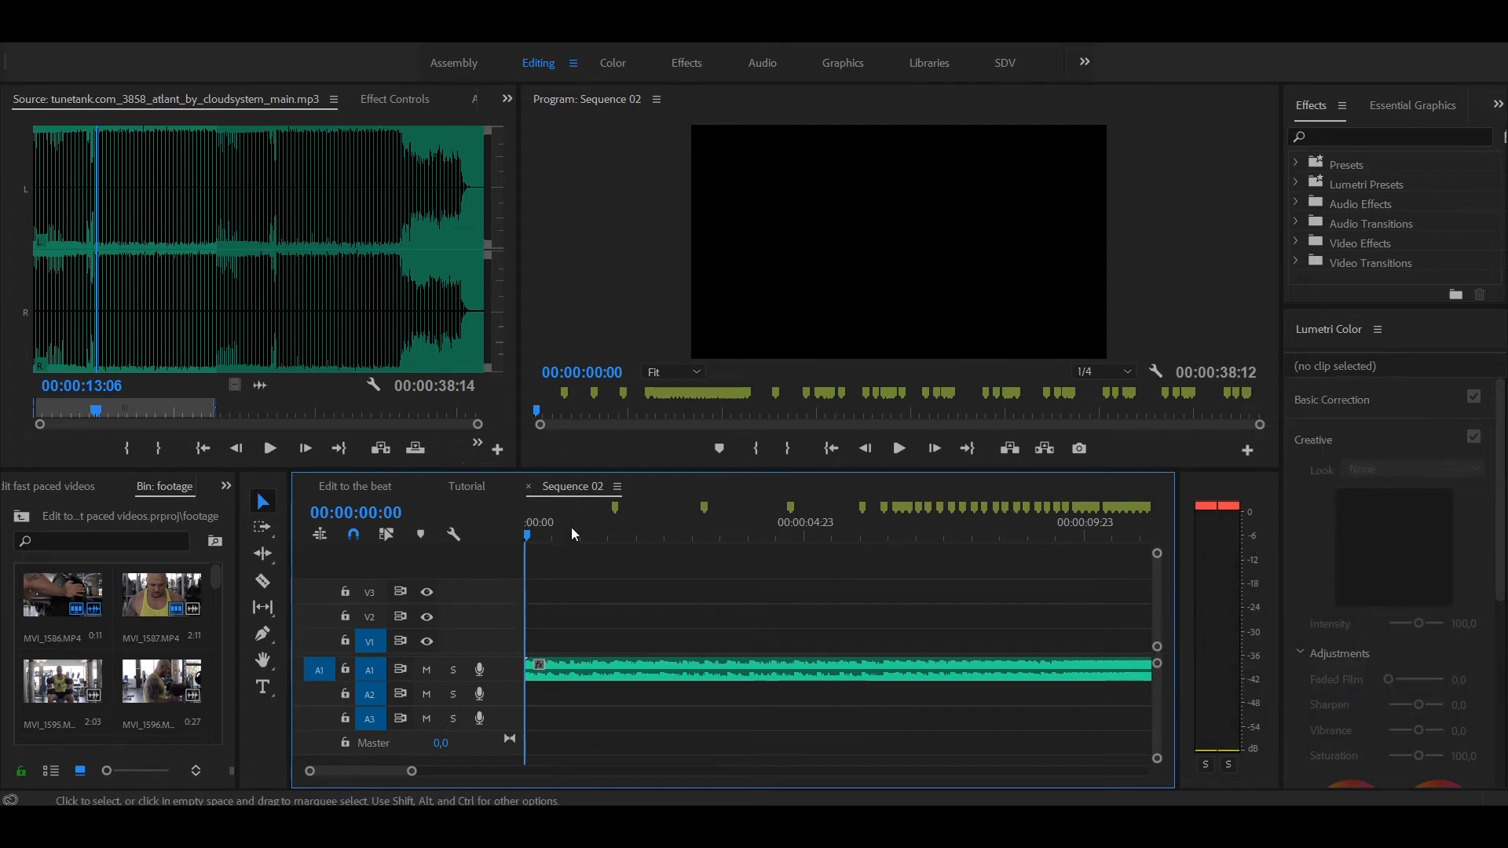
pyautogui.click(848, 534)
pyautogui.press('m')
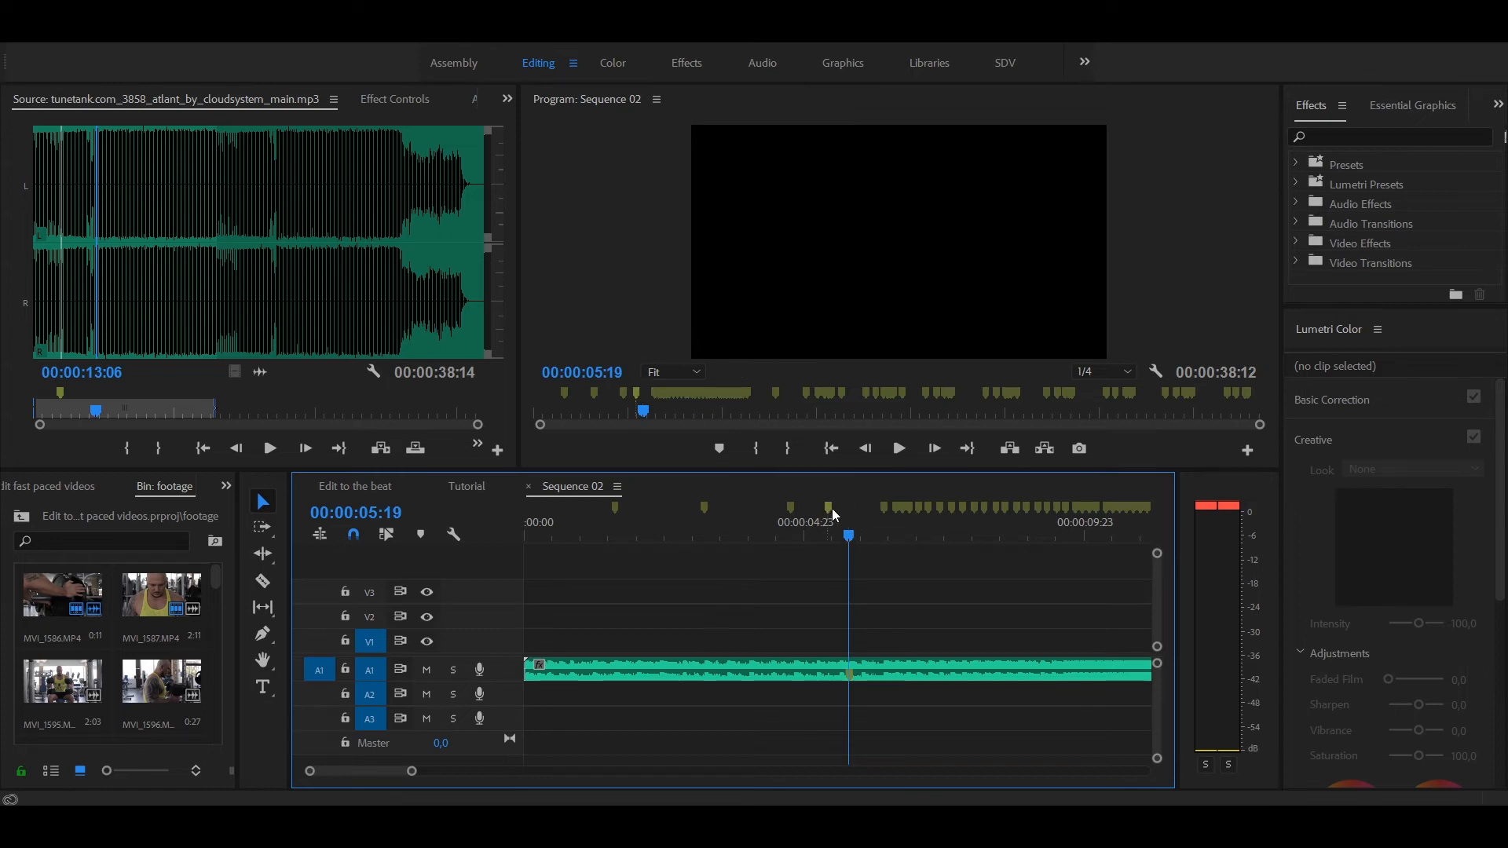
# Move the nearby sequence marker to 00:00:05:19 and delete it through its marker settings
pyautogui.click(849, 511)
pyautogui.rightClick(849, 511)
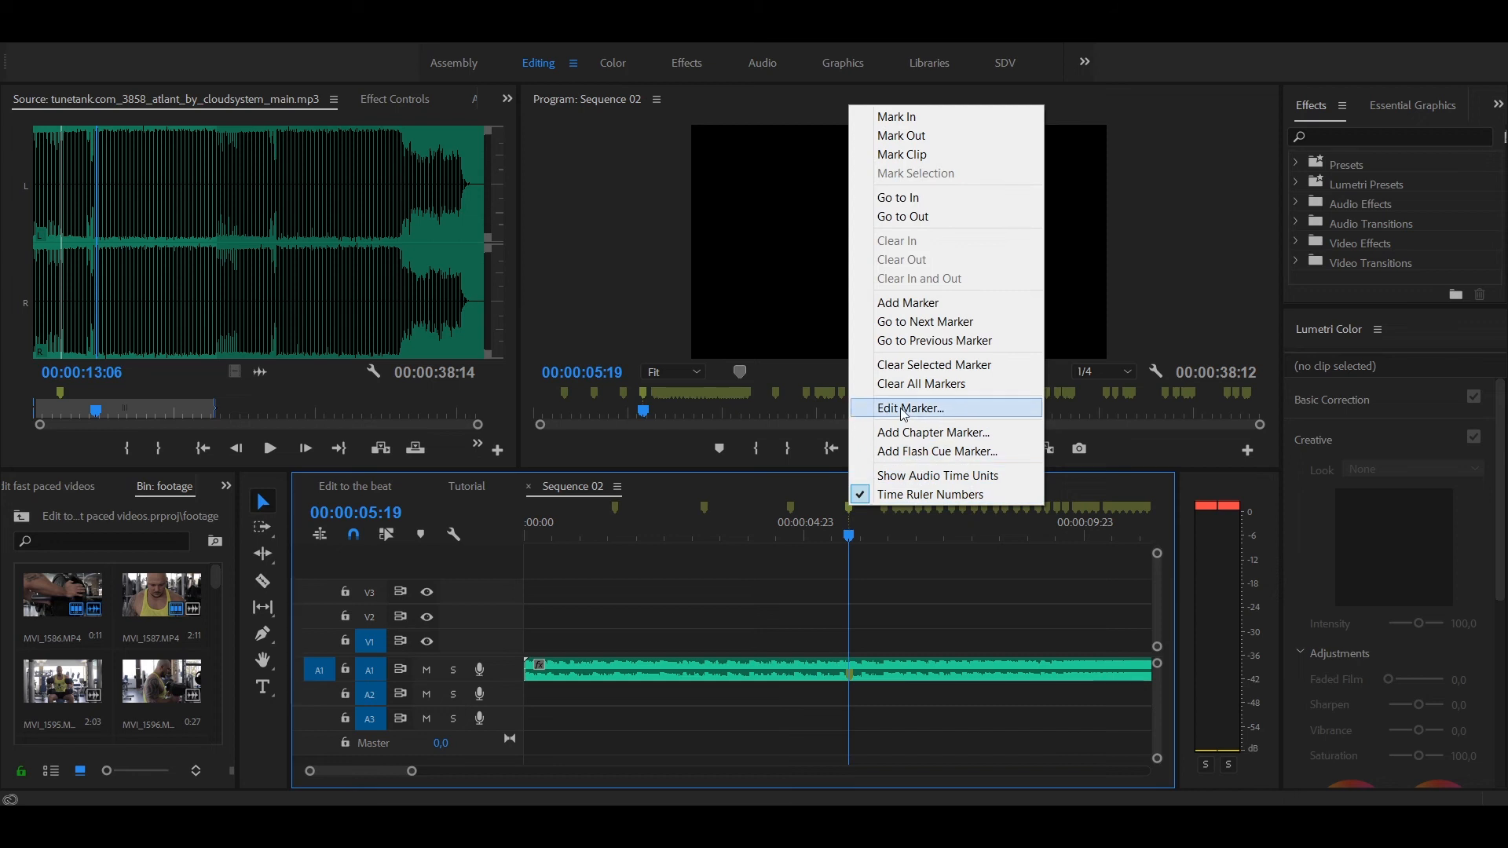
pyautogui.click(904, 412)
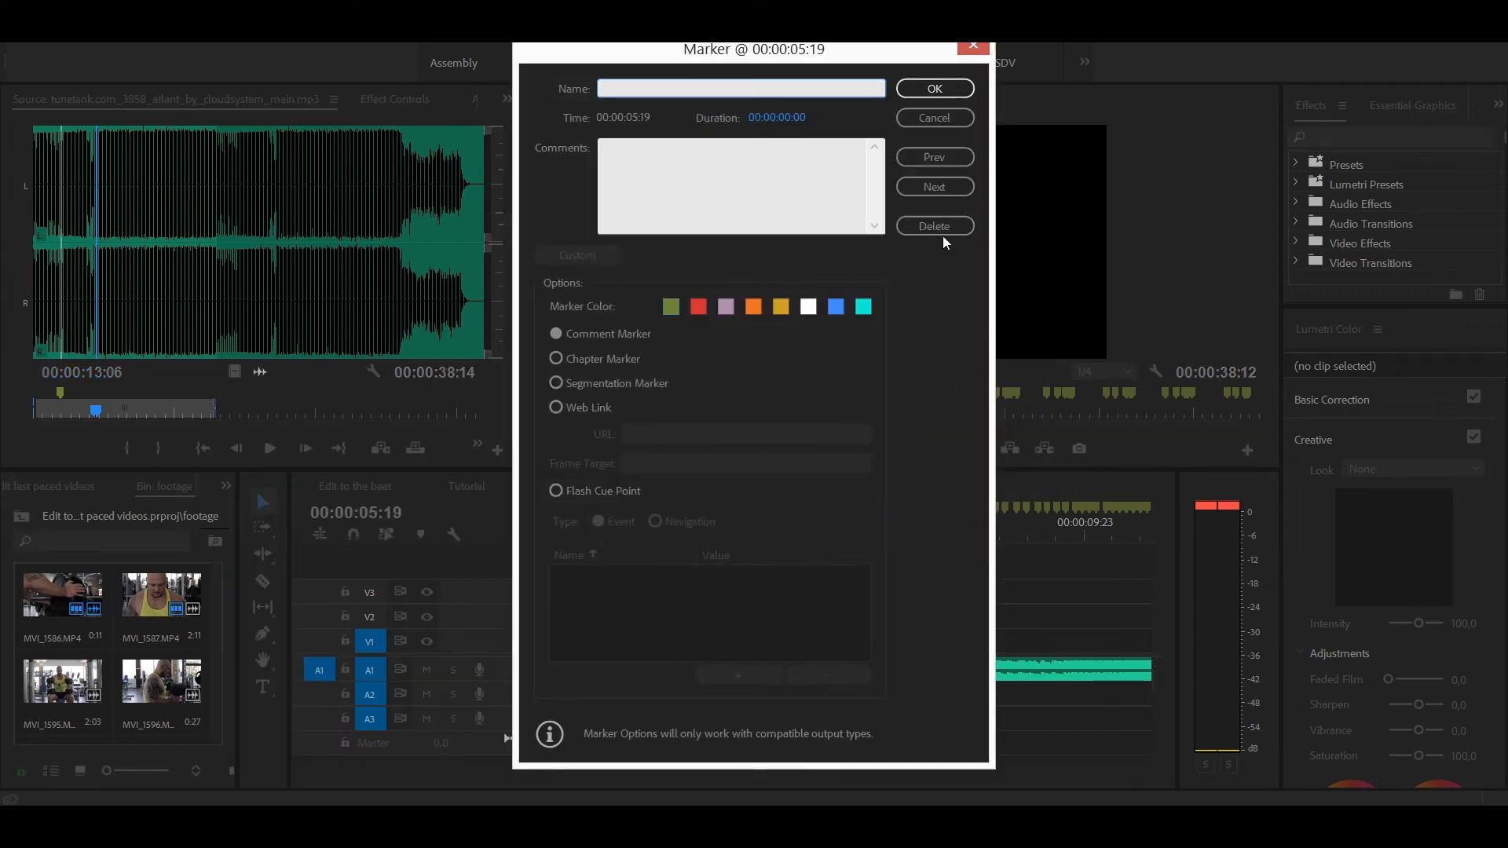
pyautogui.click(921, 231)
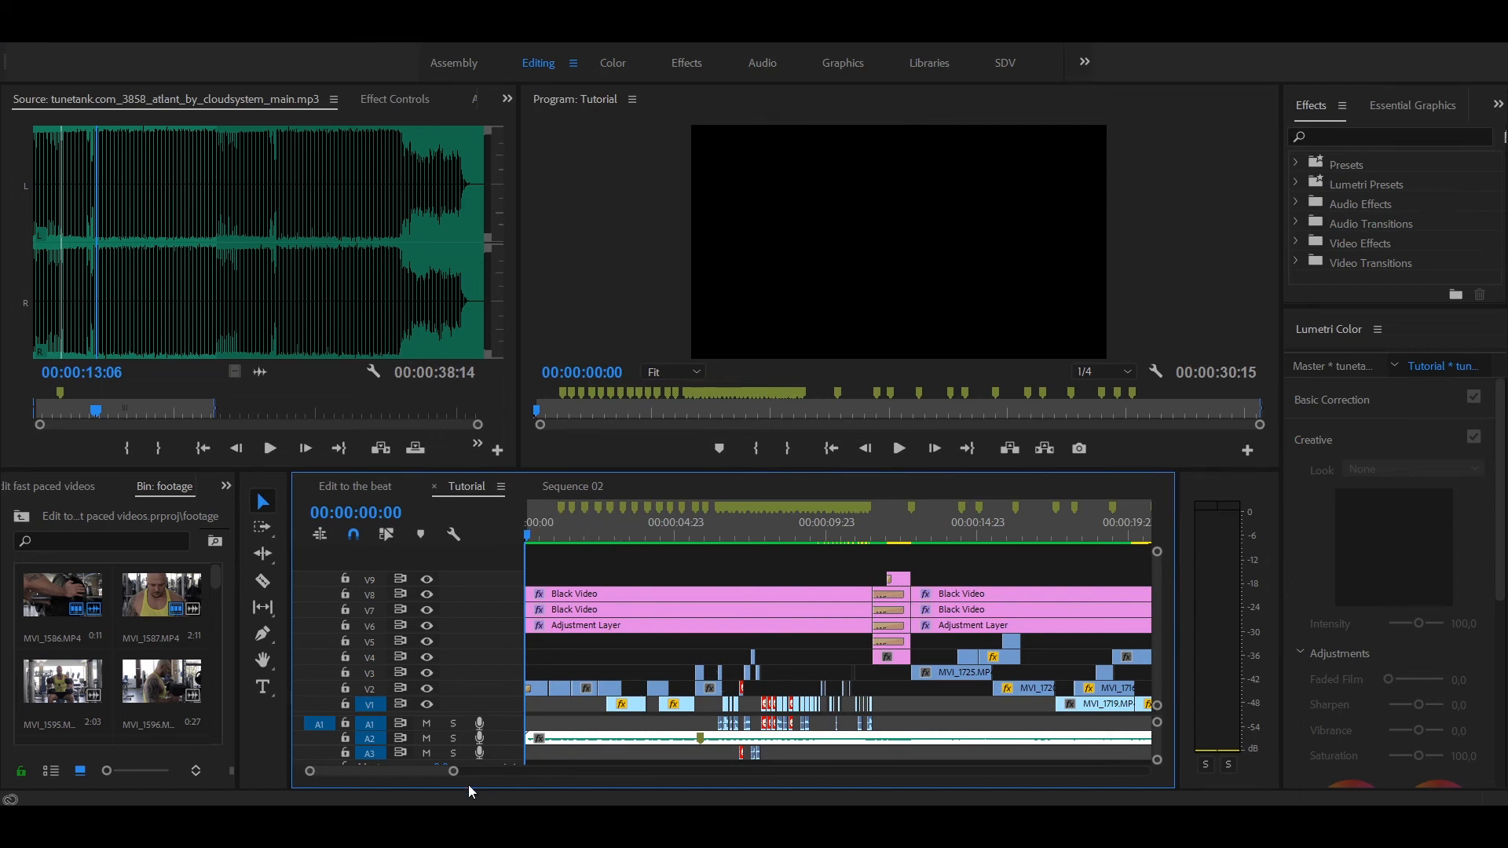
# Switch to the Tutorial sequence and, with audio tracks A1 to A3 muted, examine its opening cuts and the shots around 00:00:13:15 to 00:00:14:22
pyautogui.moveTo(455, 776); pyautogui.dragTo(417, 778)
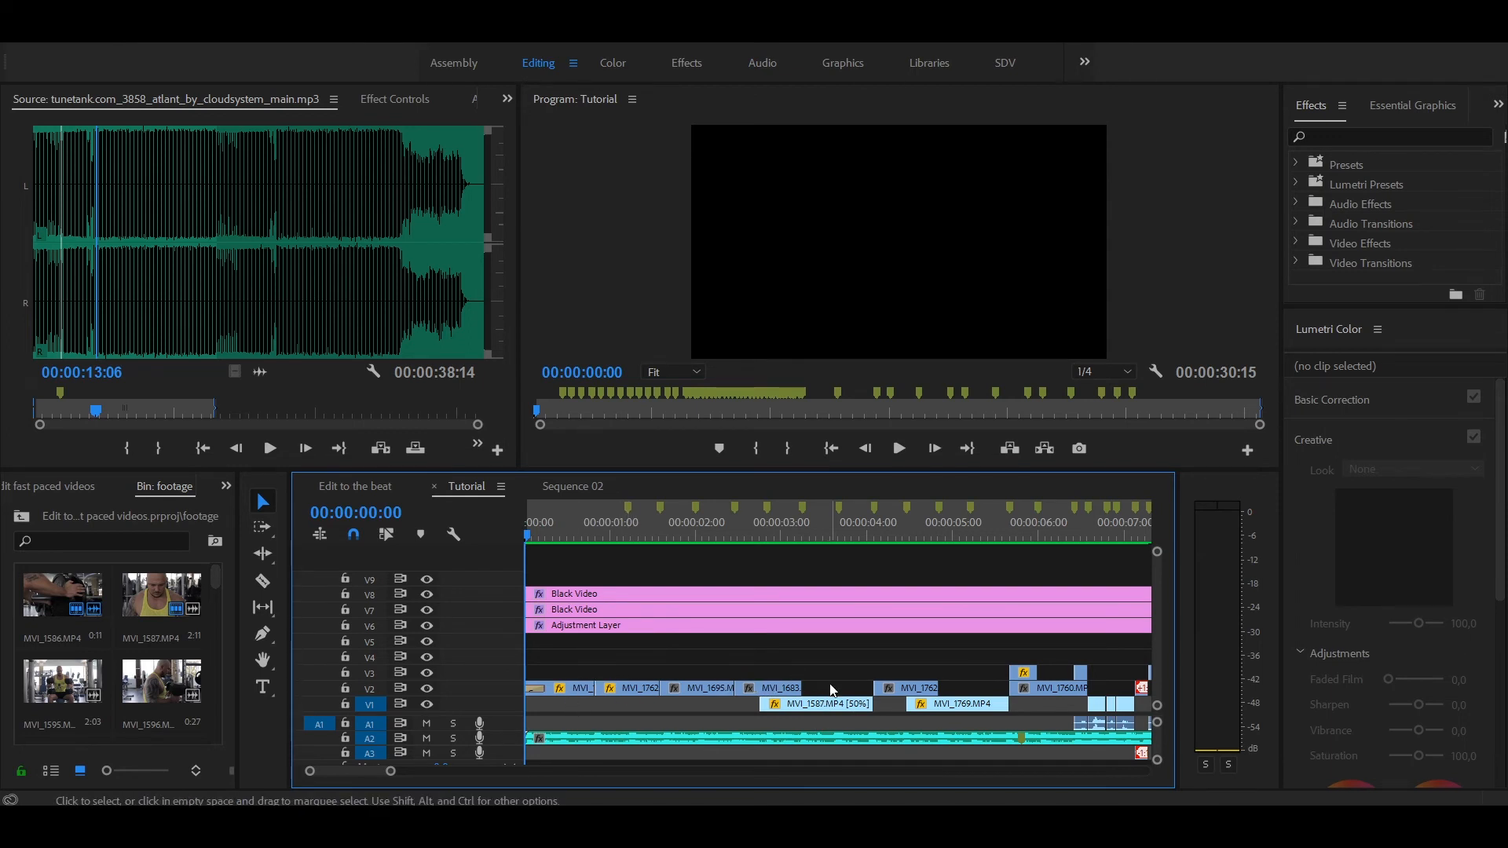
pyautogui.press('\\')
pyautogui.click(807, 539)
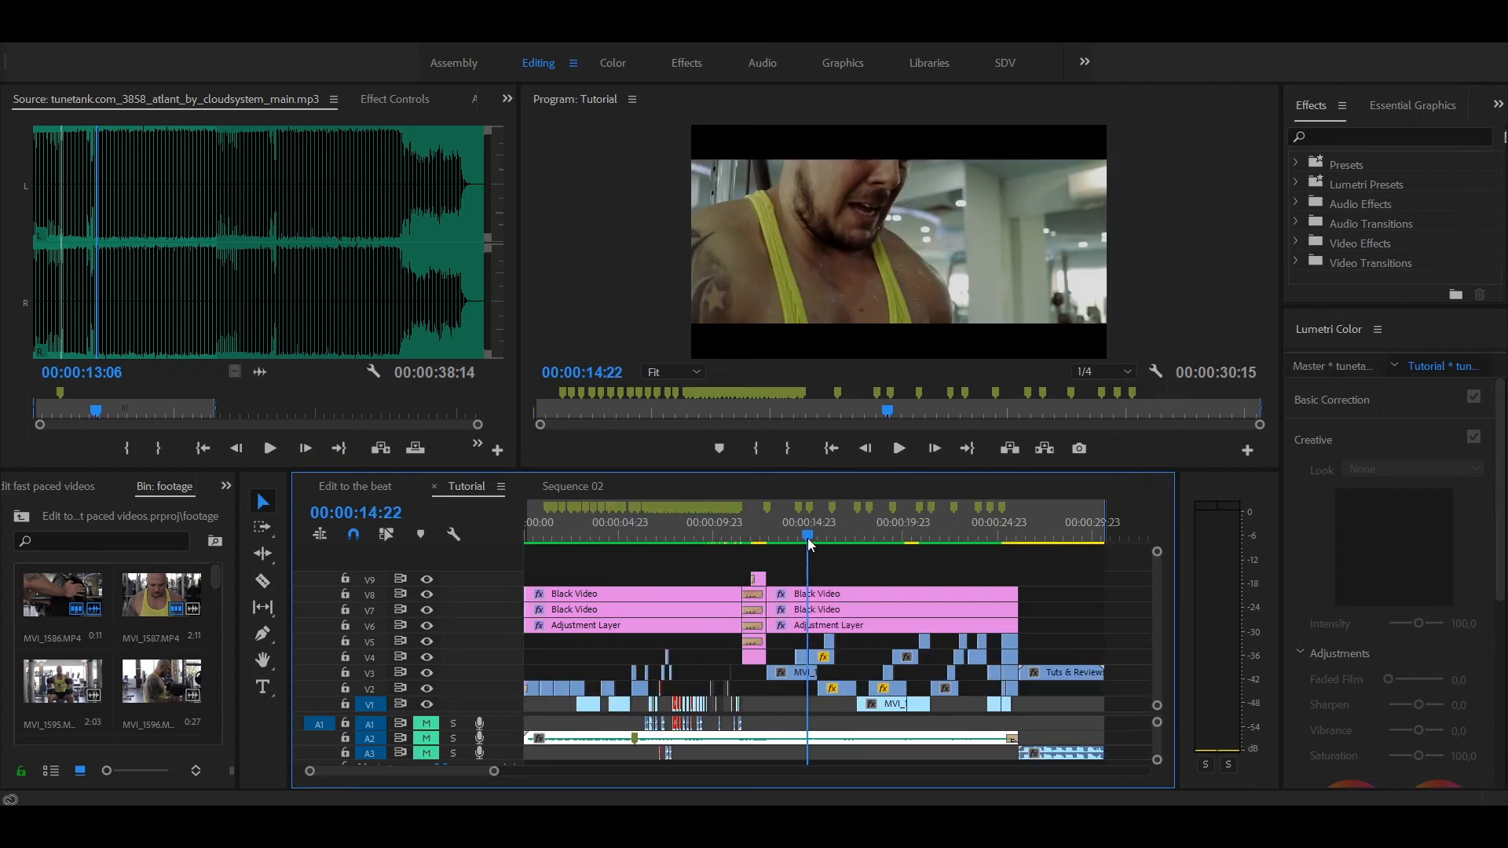
pyautogui.moveTo(808, 539); pyautogui.dragTo(784, 554)
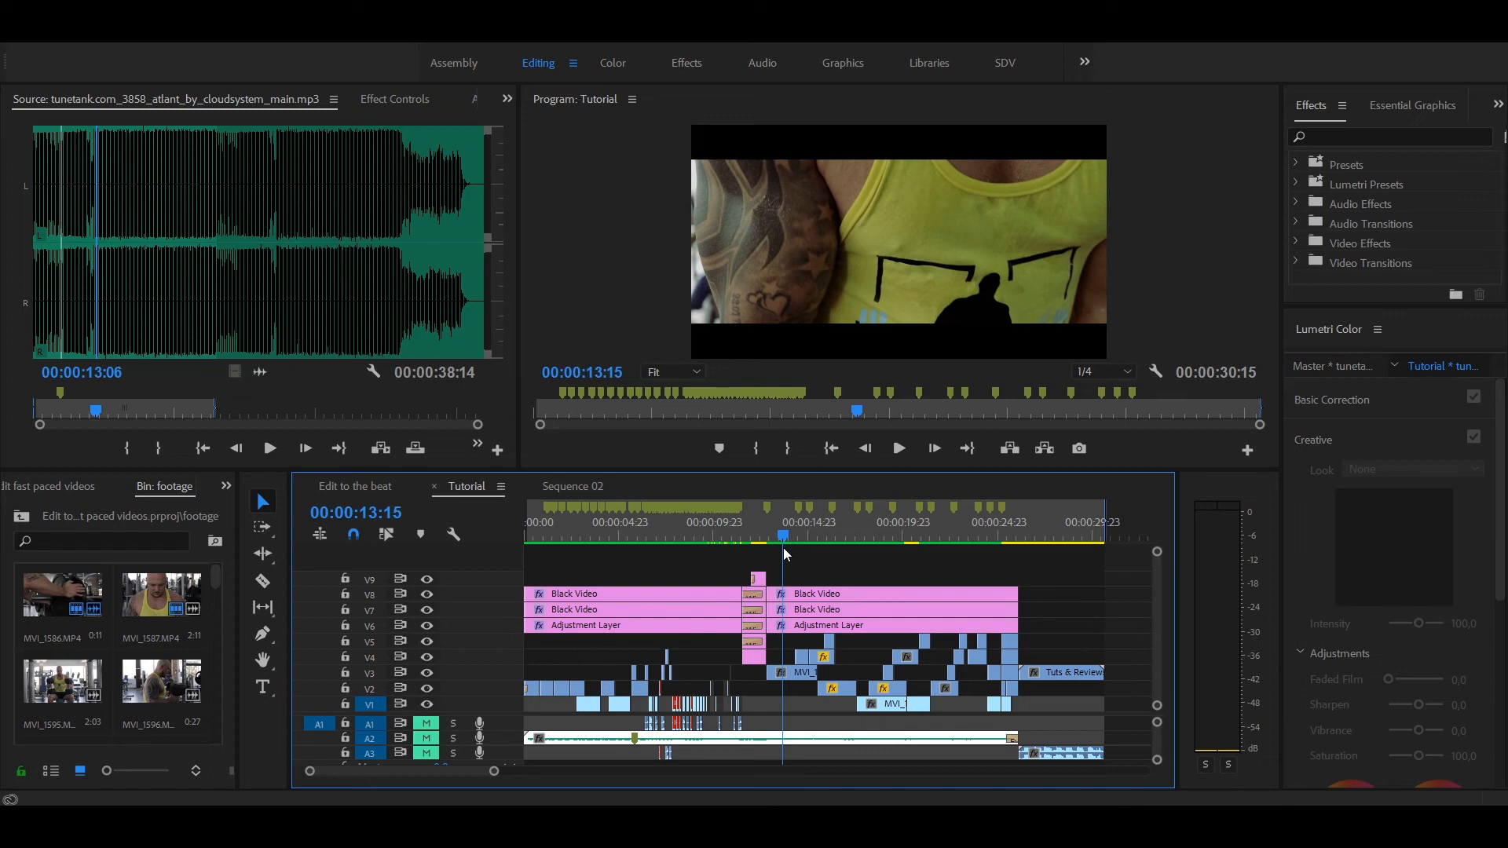
pyautogui.moveTo(784, 548); pyautogui.dragTo(791, 549)
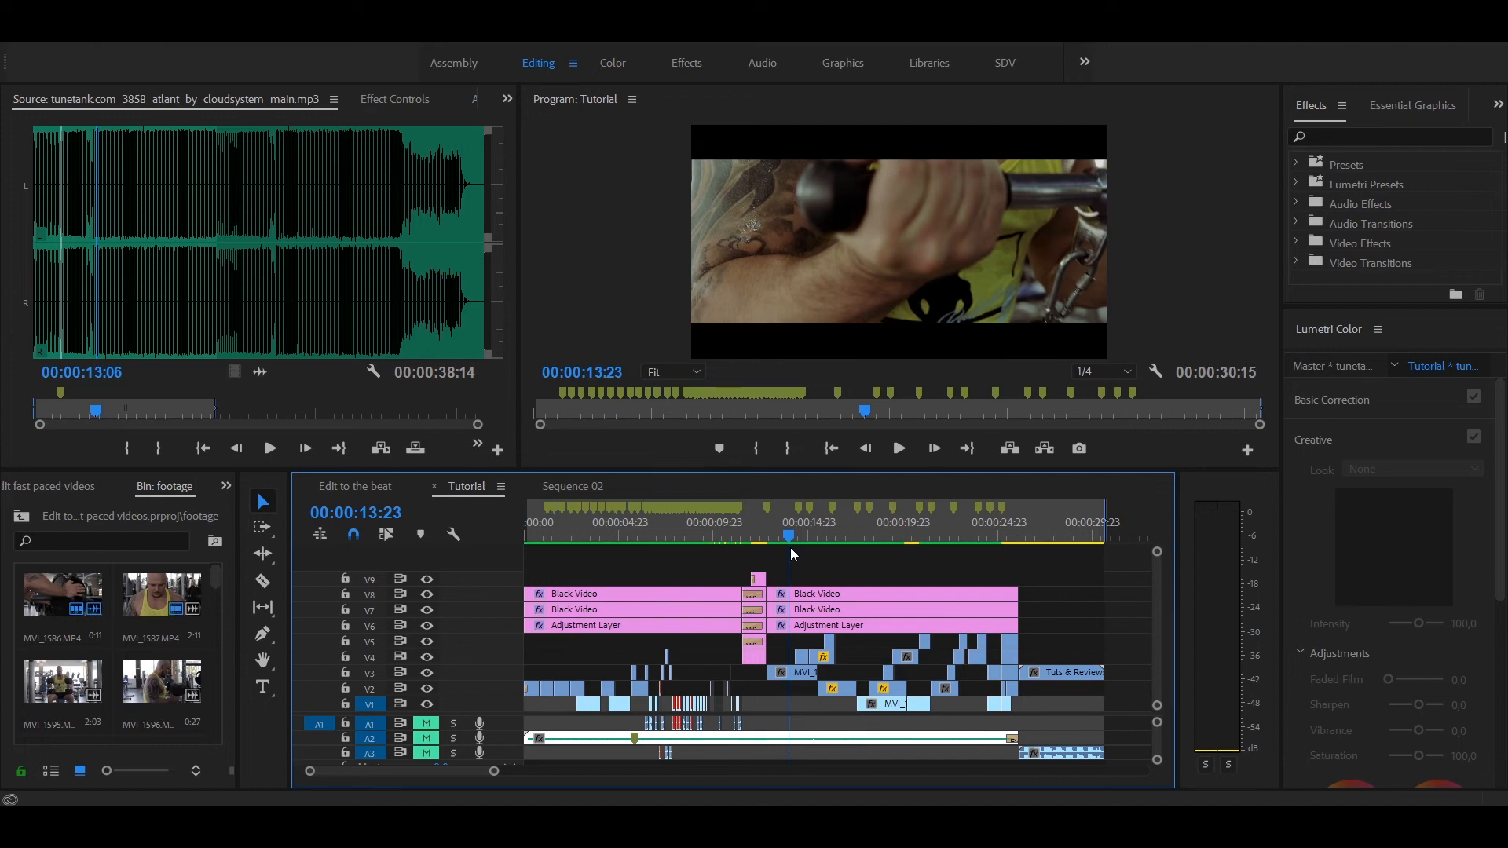
pyautogui.moveTo(790, 548); pyautogui.dragTo(746, 548)
pyautogui.press('Left')
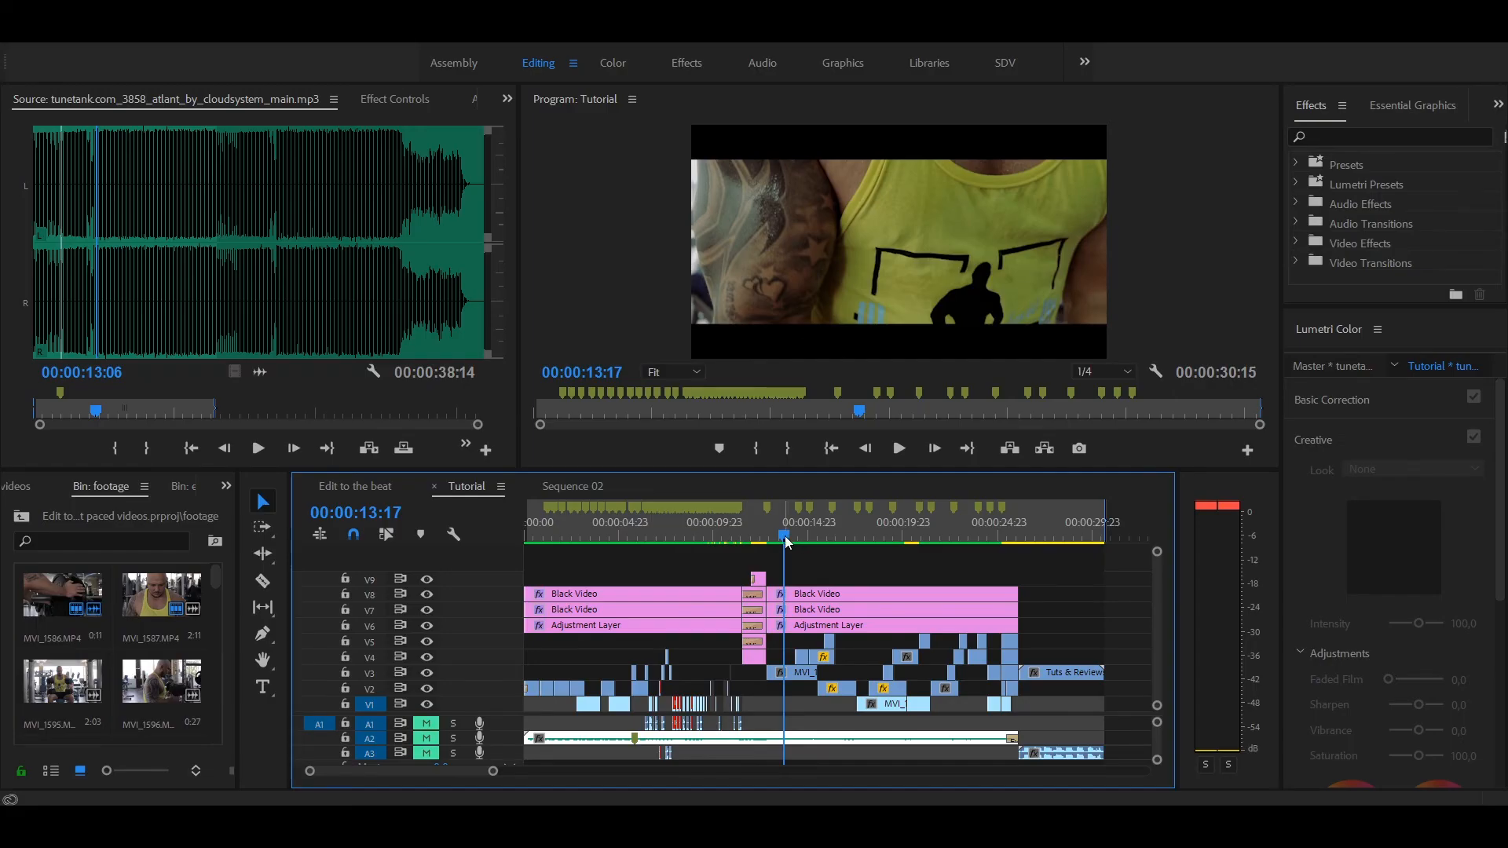
# Scrub the Tutorial sequence between about 00:00:15:03 and 00:00:16:15 to compare neighbouring shots, ending at 00:00:09:09
pyautogui.moveTo(789, 540); pyautogui.dragTo(812, 539)
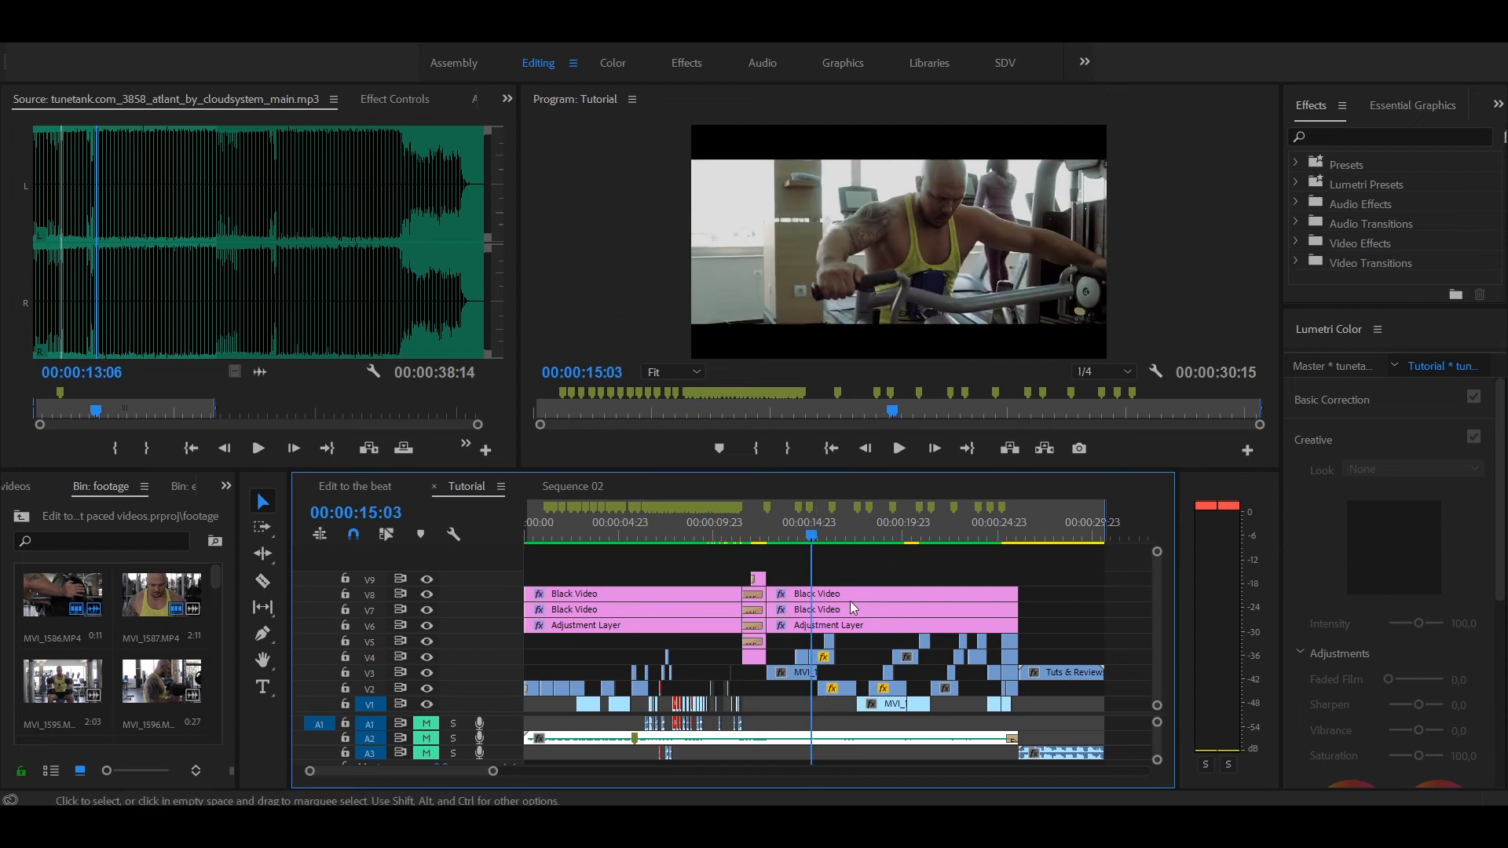
pyautogui.press('space')
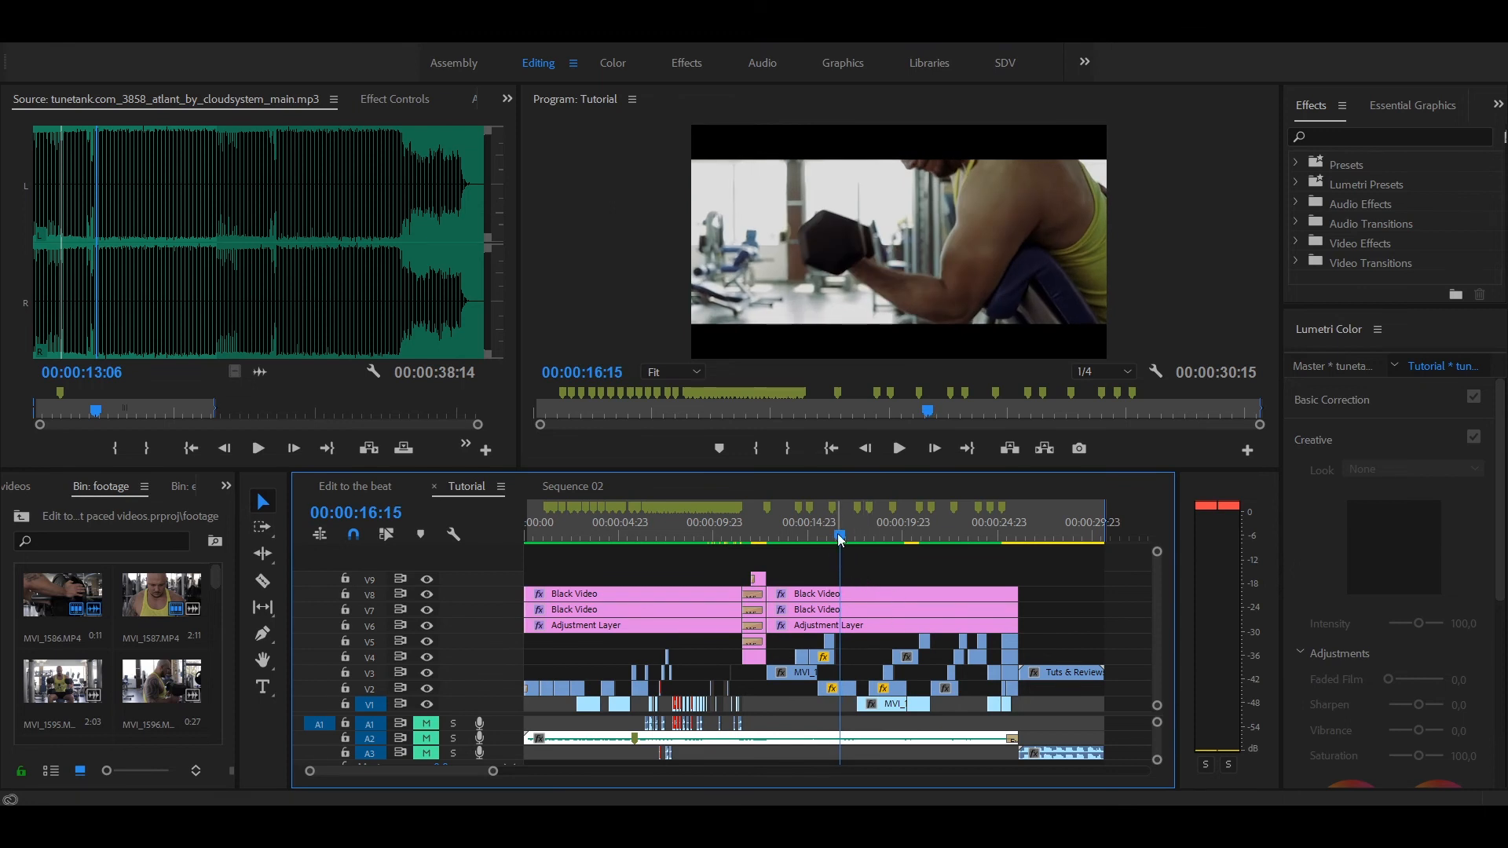
pyautogui.moveTo(840, 538); pyautogui.dragTo(808, 556)
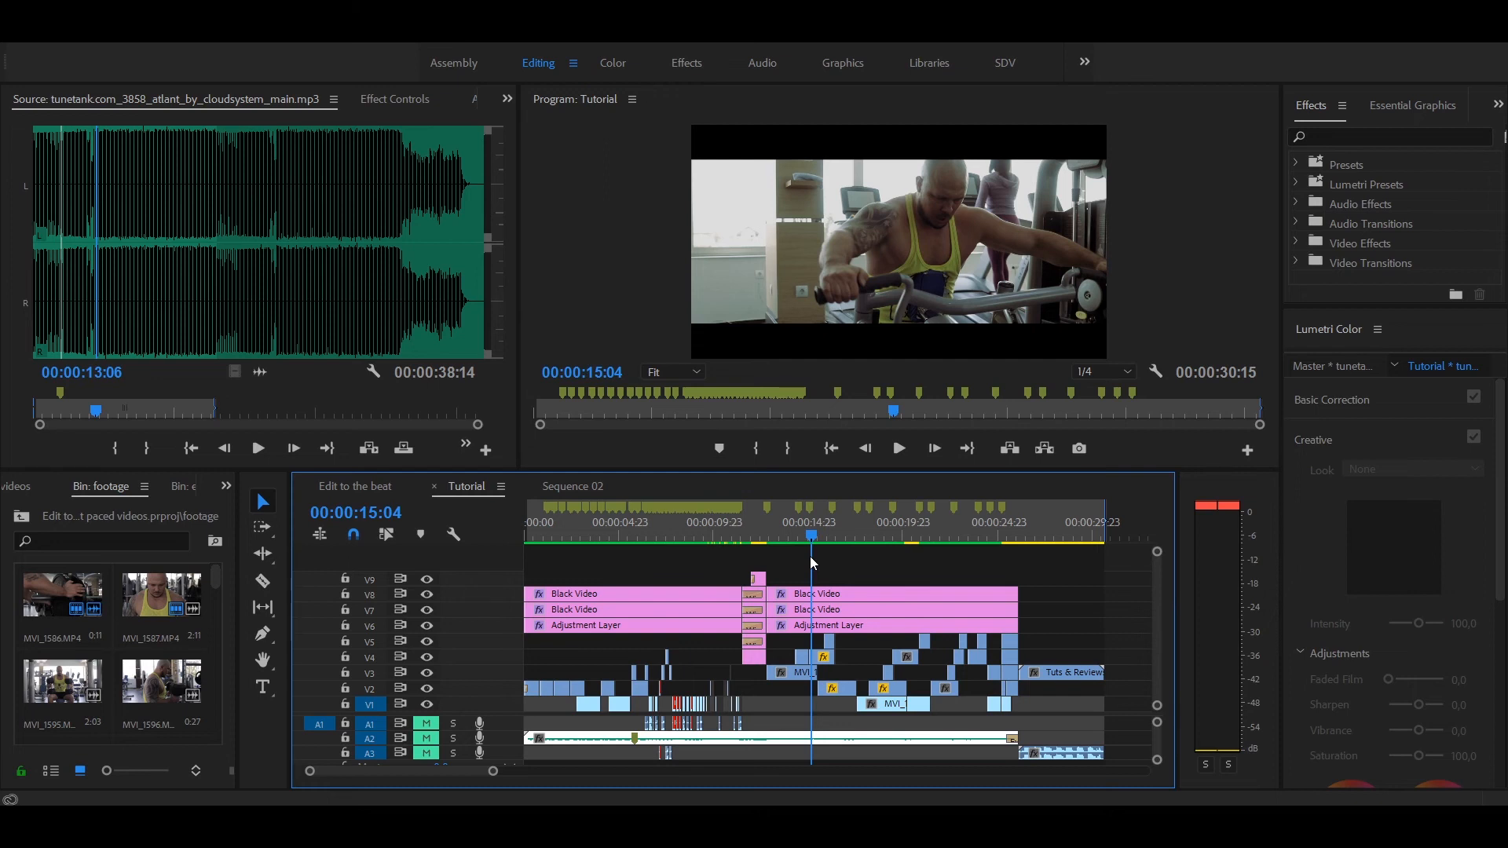
pyautogui.moveTo(809, 556)
pyautogui.mouseDown()
pyautogui.moveTo(635, 582)
pyautogui.moveTo(709, 601)
pyautogui.moveTo(735, 624)
pyautogui.moveTo(818, 578)
pyautogui.mouseUp()
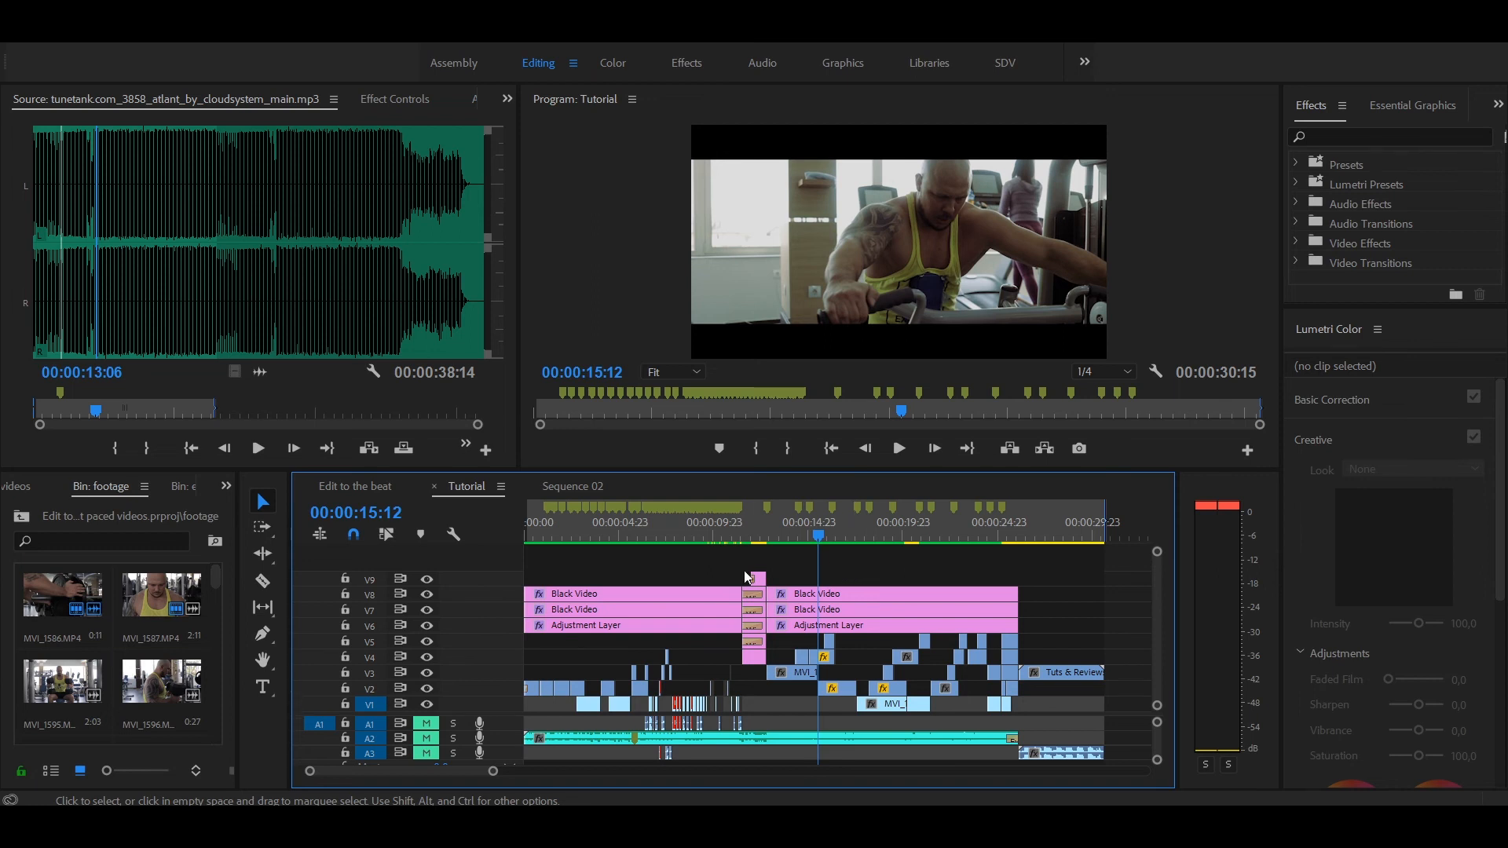
pyautogui.moveTo(723, 536); pyautogui.dragTo(786, 540)
pyautogui.moveTo(812, 539); pyautogui.dragTo(840, 540)
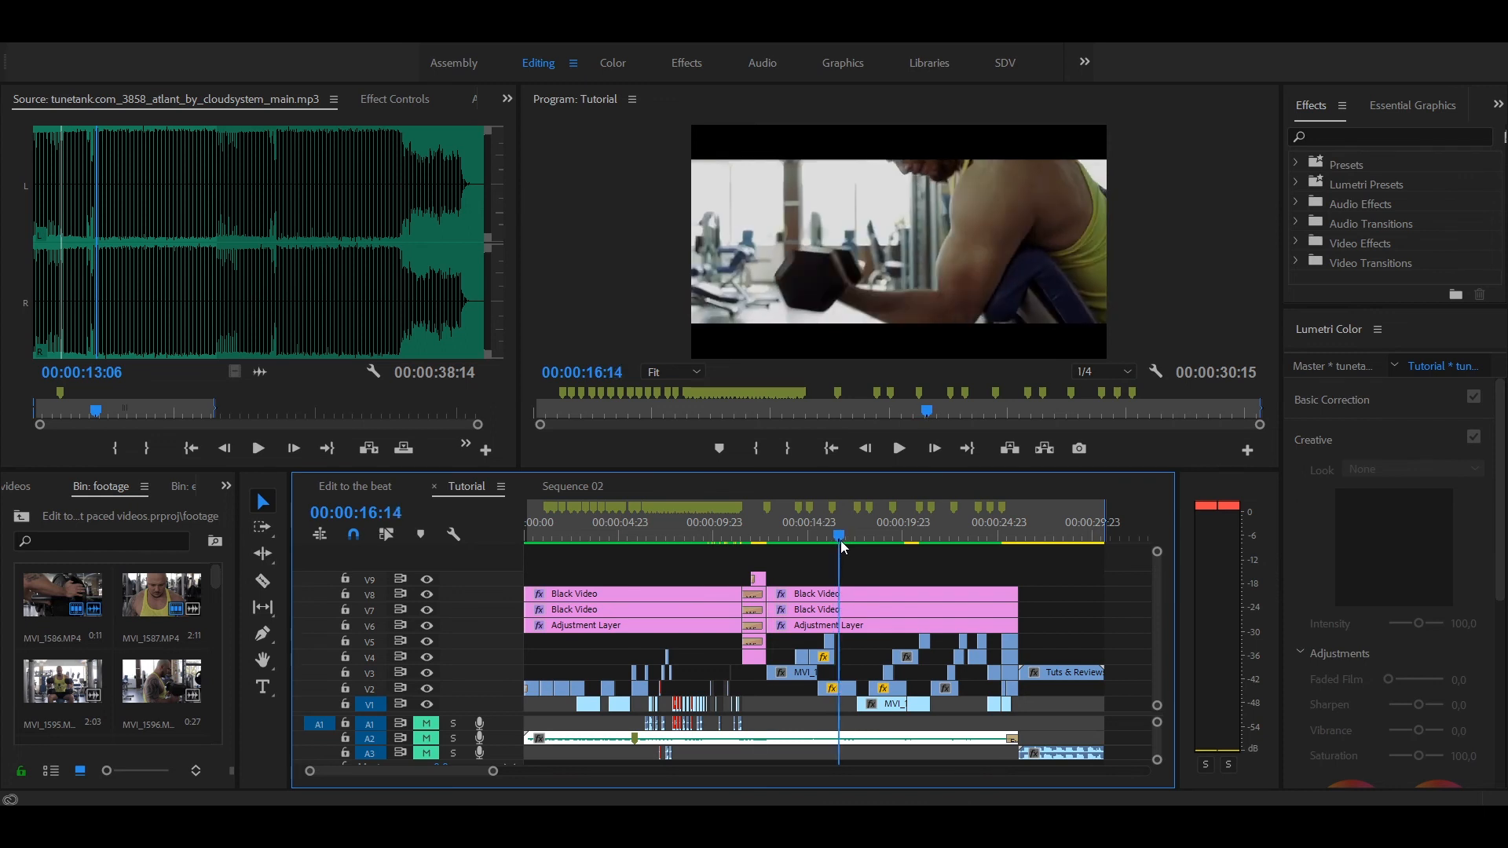
pyautogui.moveTo(840, 540); pyautogui.dragTo(702, 540)
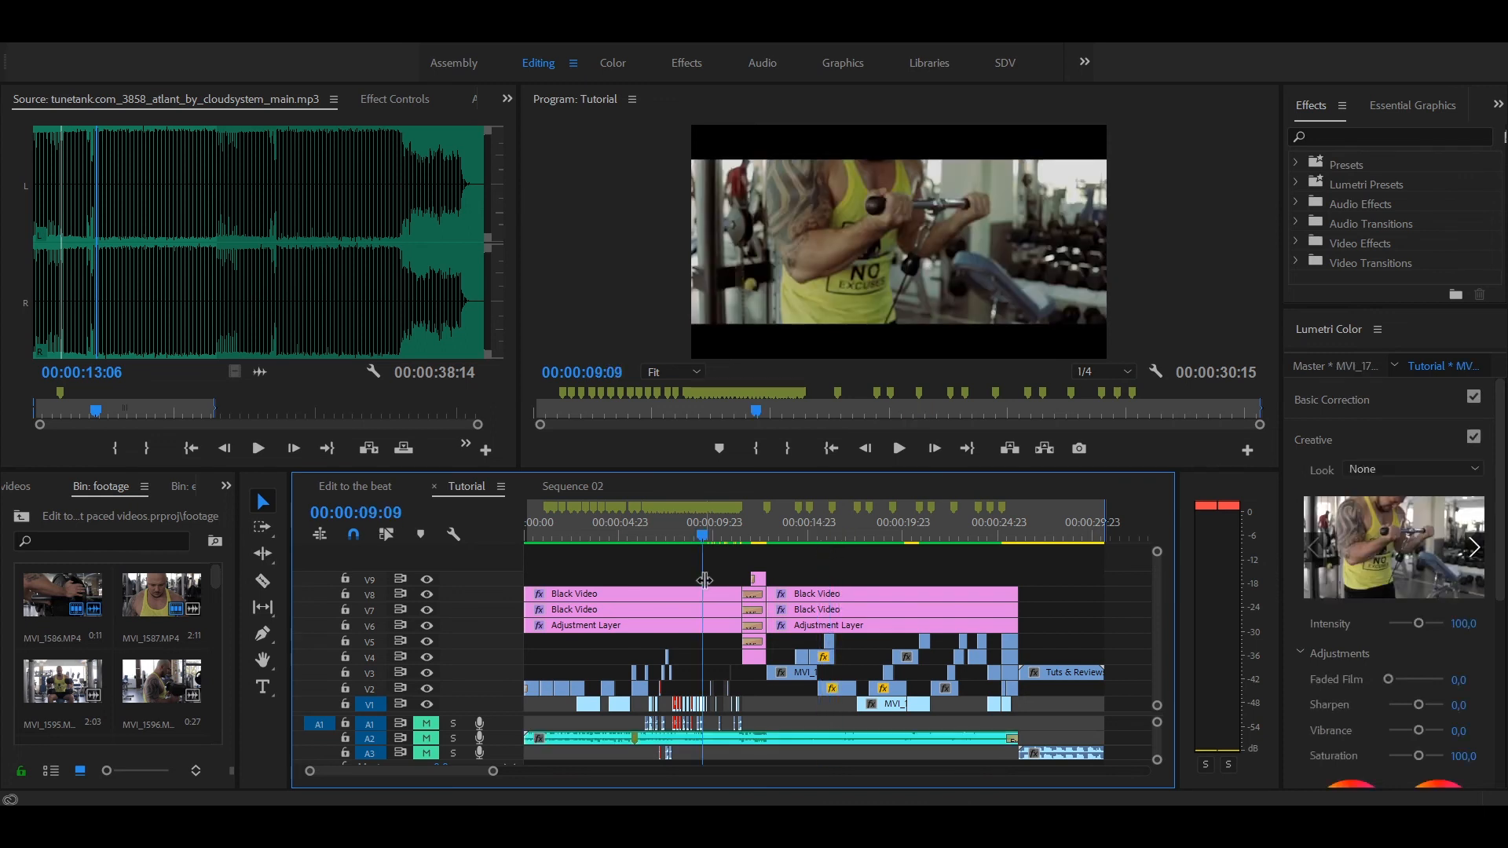